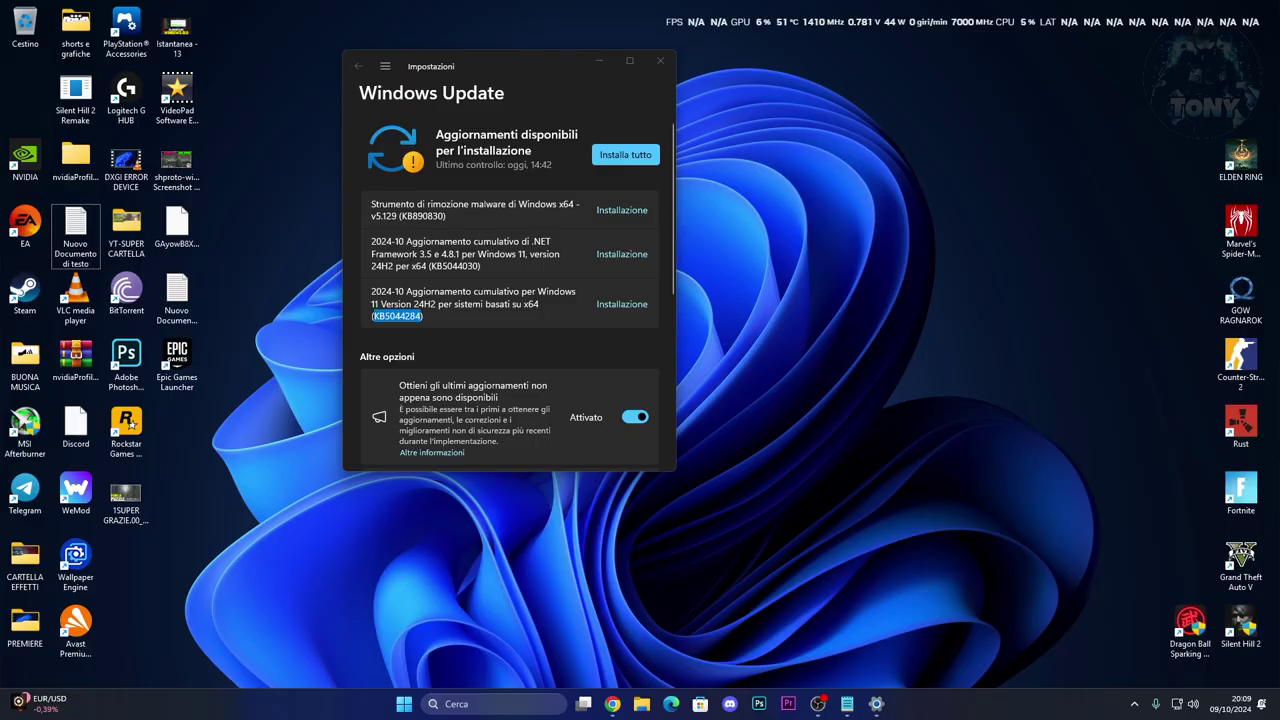
Create a text document named 1 on the desktop and place it in the empty area beside the Windows Update window.
click(461, 337)
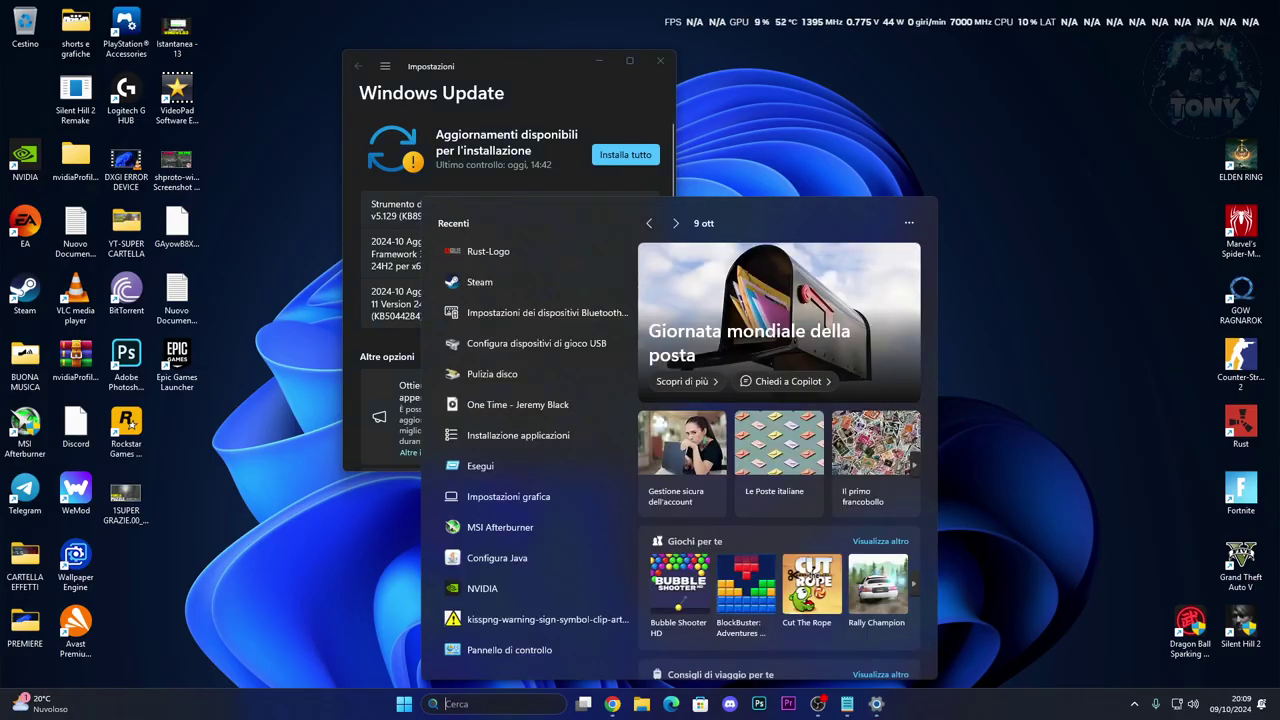
right_click(258, 489)
mouse_move(313, 392)
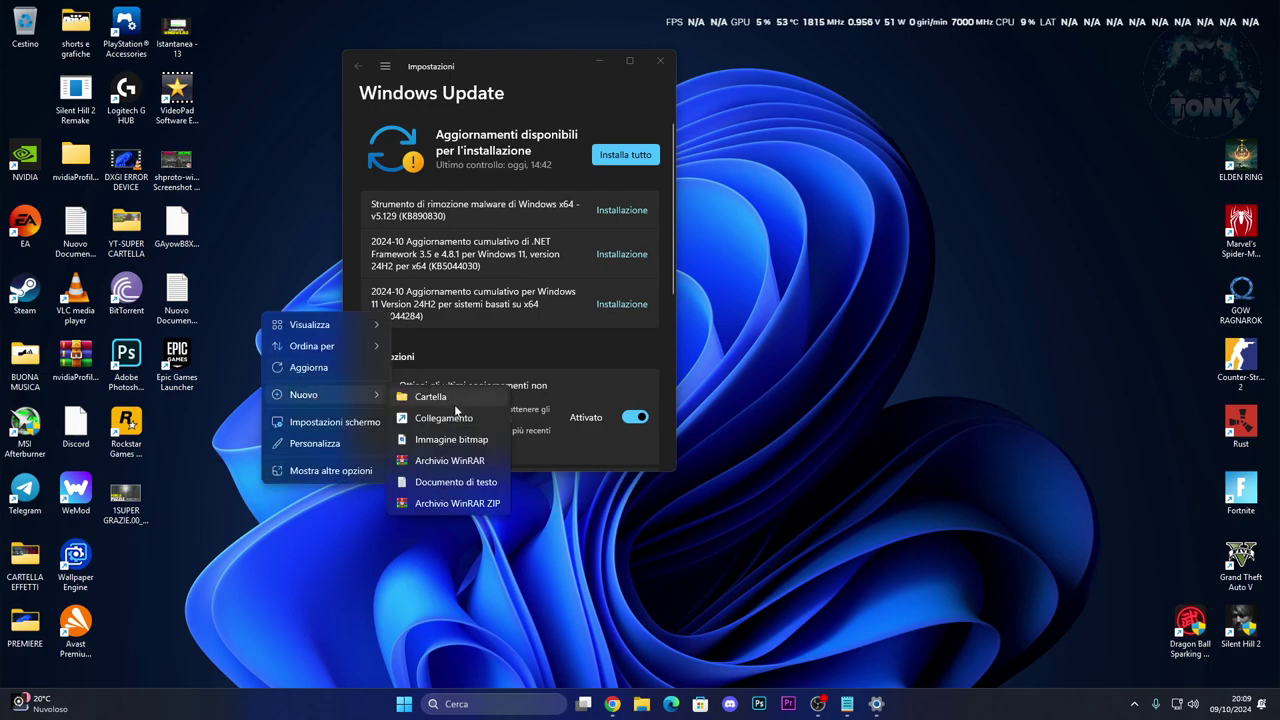
click(428, 481)
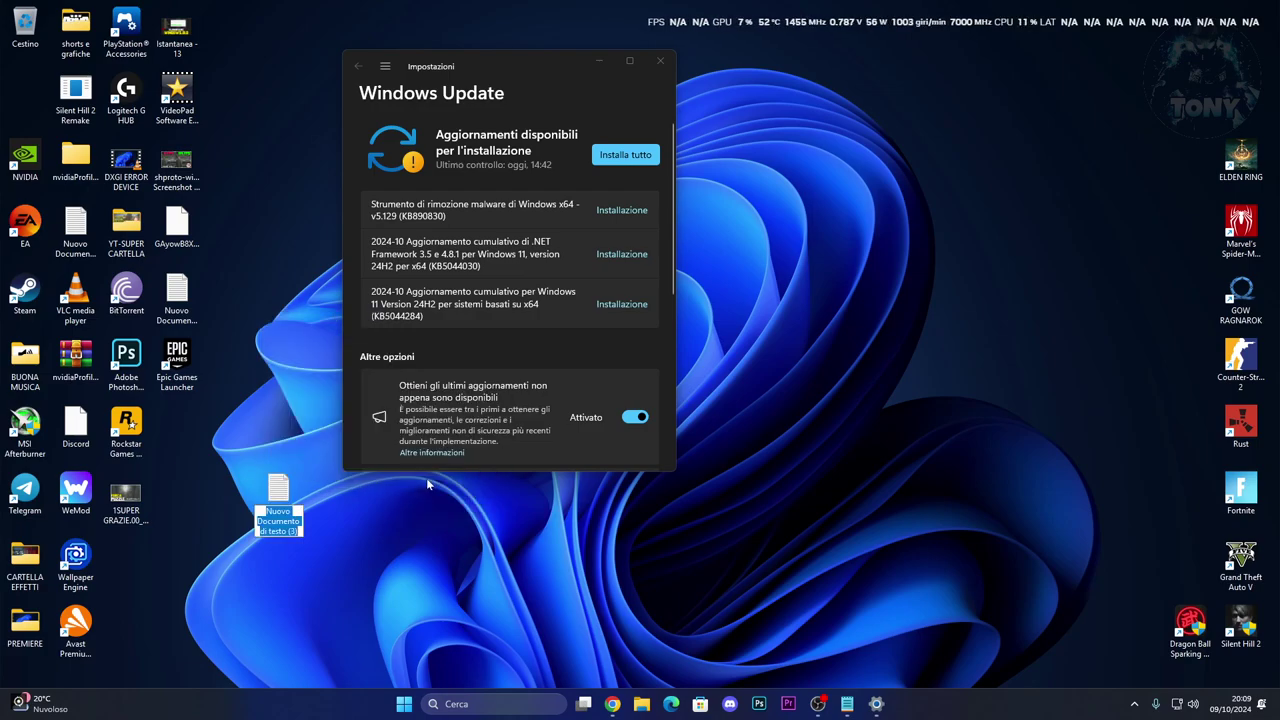
text(1)
key(Return)
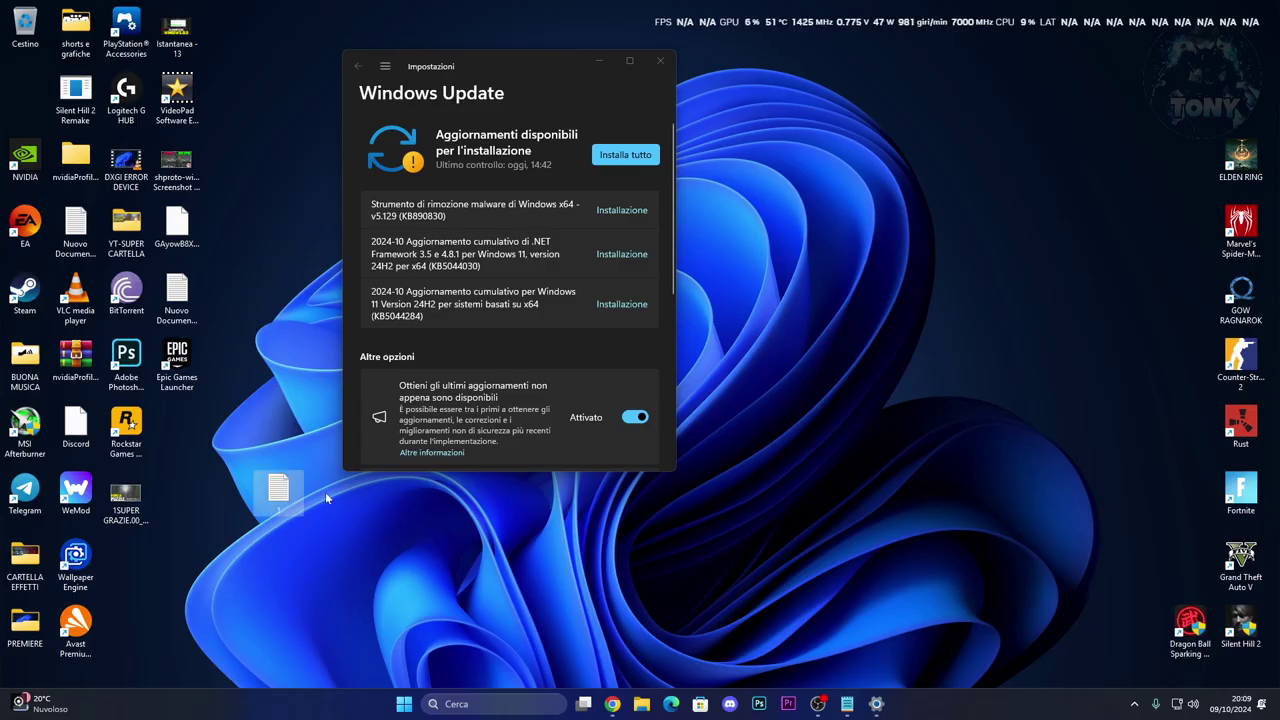
drag(280, 490, 833, 345)
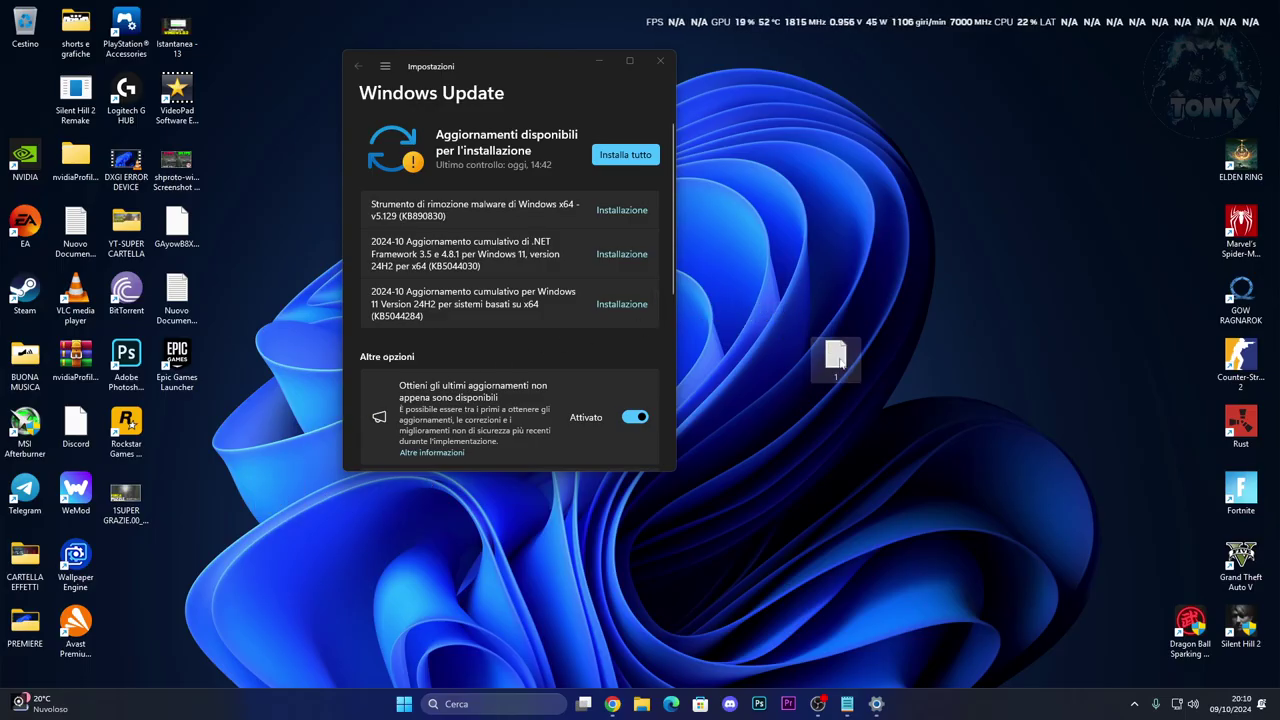
Open document 1 and copy the command block from "net stop bits" to "net start cryptsvc" into it from Nuovo Documento di testo.txt.
double_click(838, 355)
drag(352, 84, 988, 110)
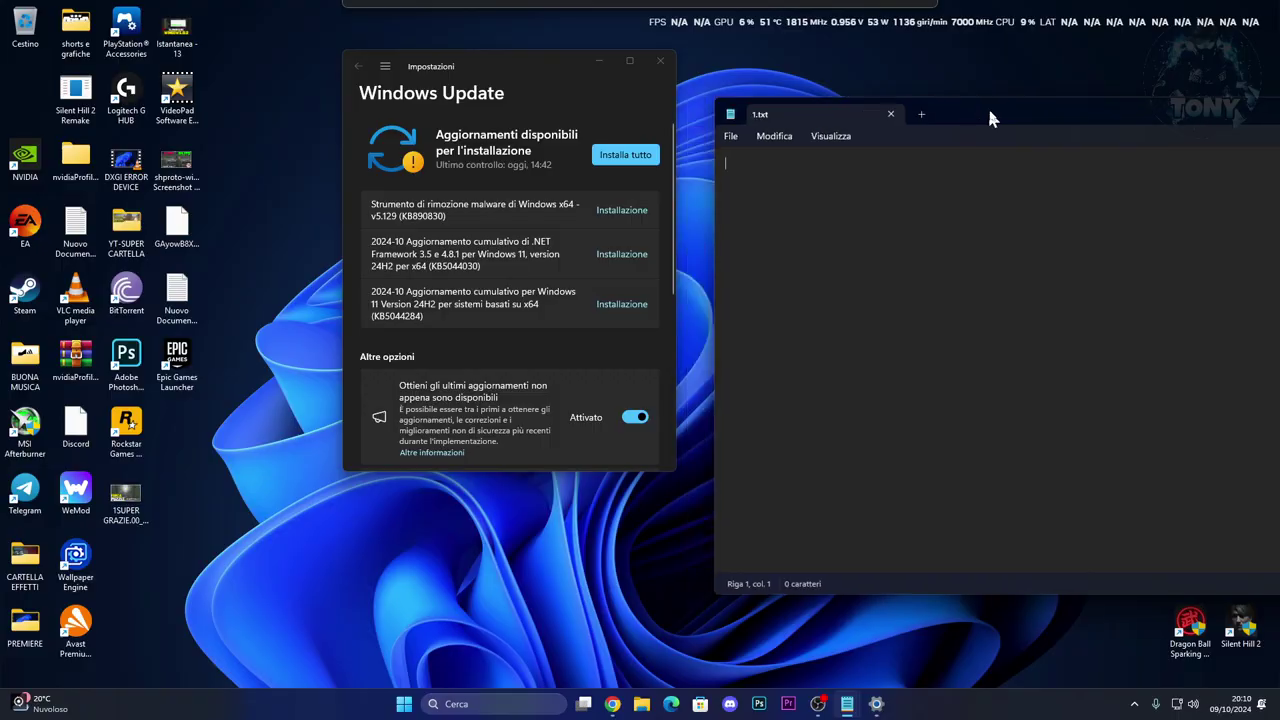
mouse_move(850, 708)
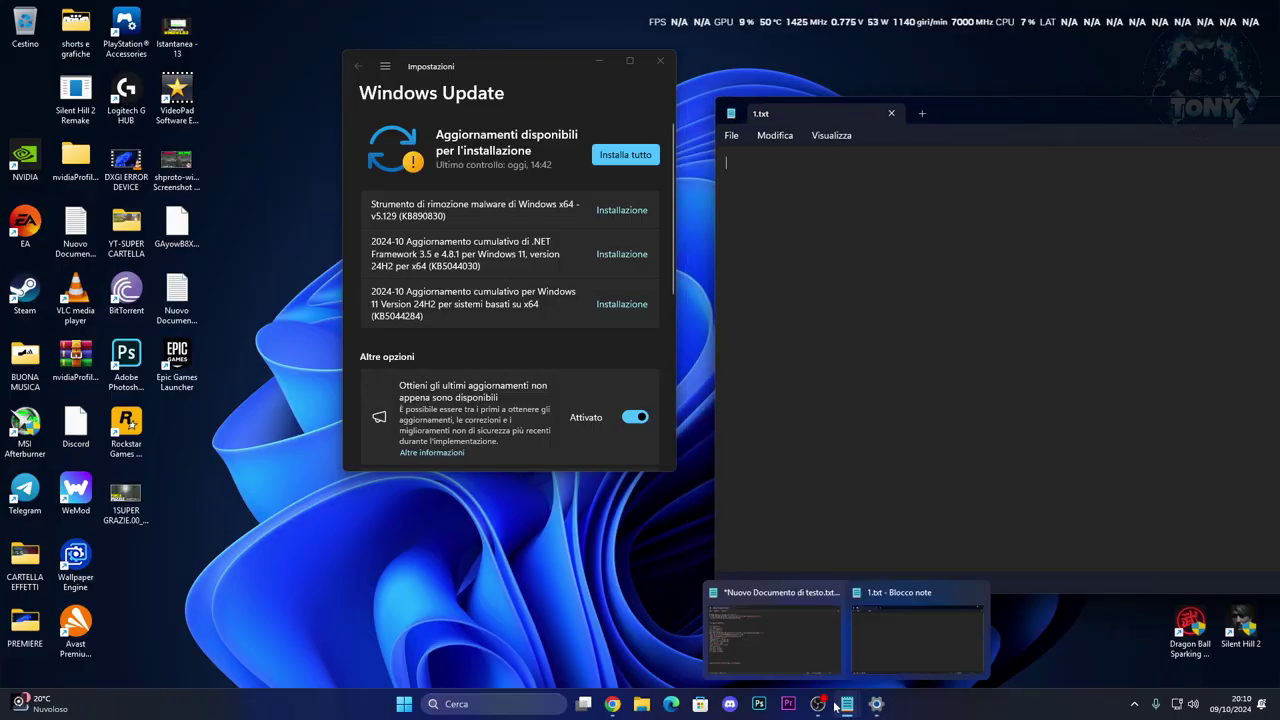
click(778, 630)
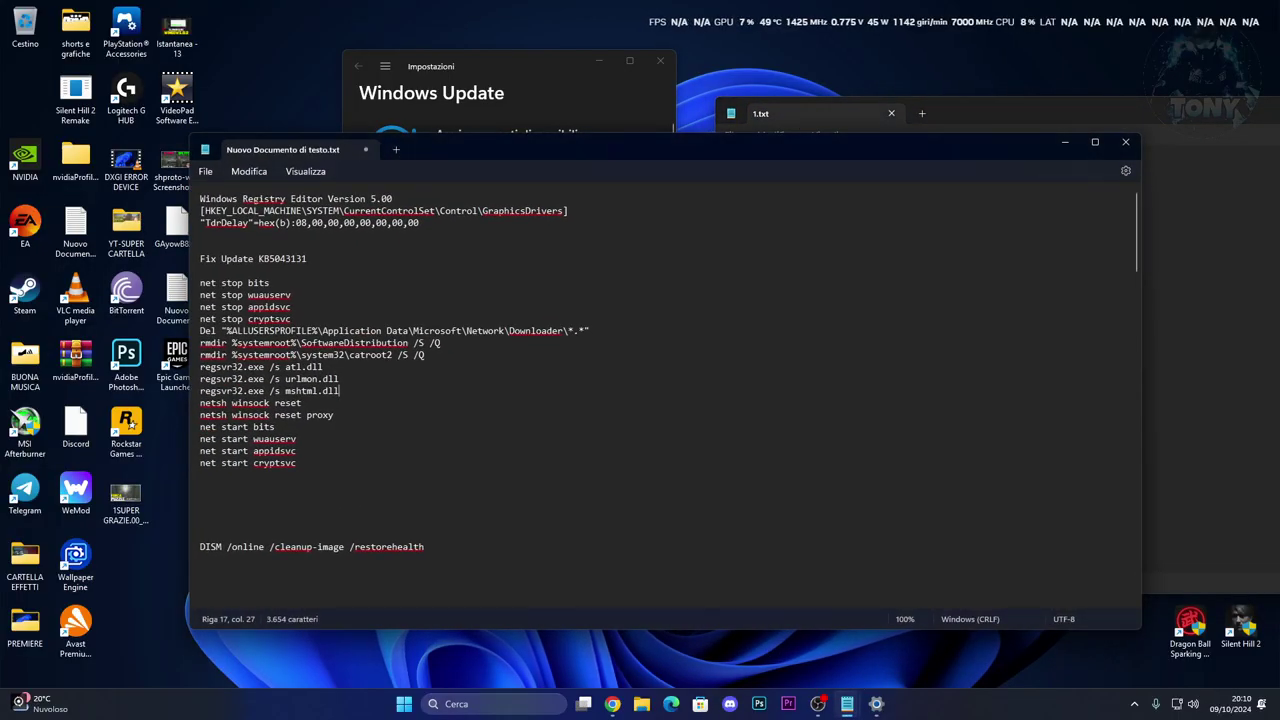
drag(200, 283, 295, 473)
key(ctrl+c)
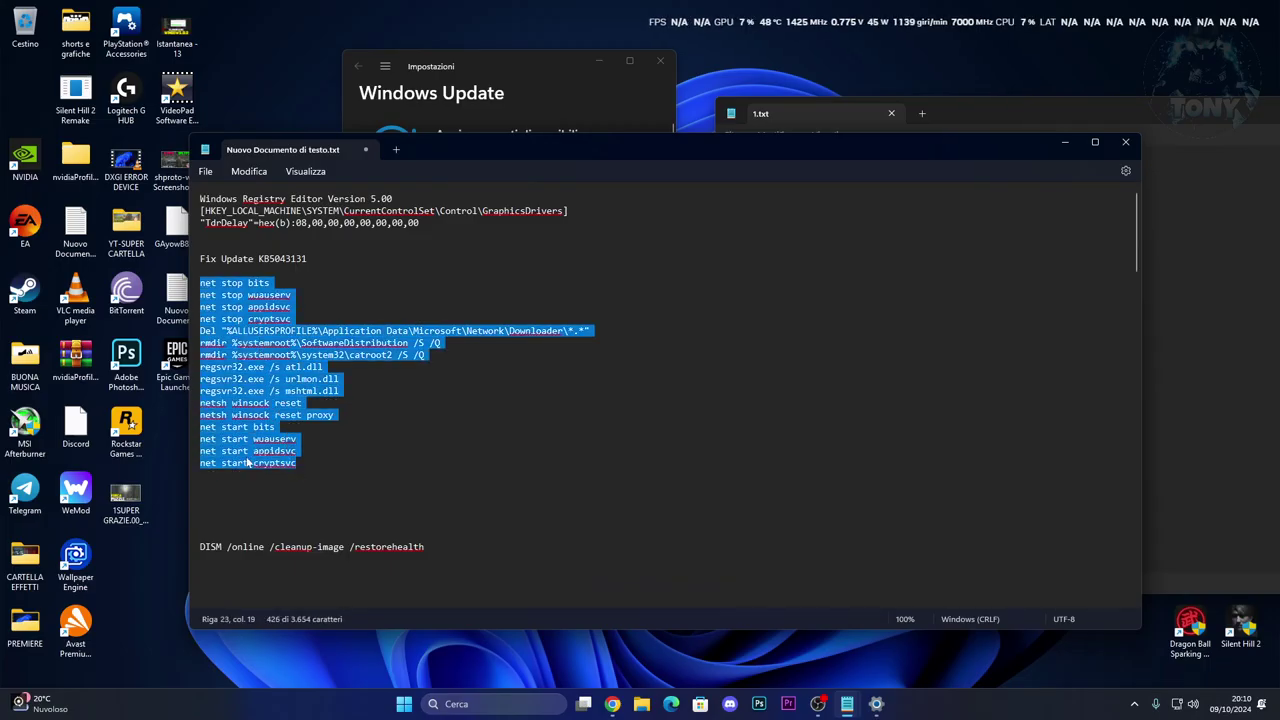
right_click(296, 468)
click(267, 206)
click(1065, 142)
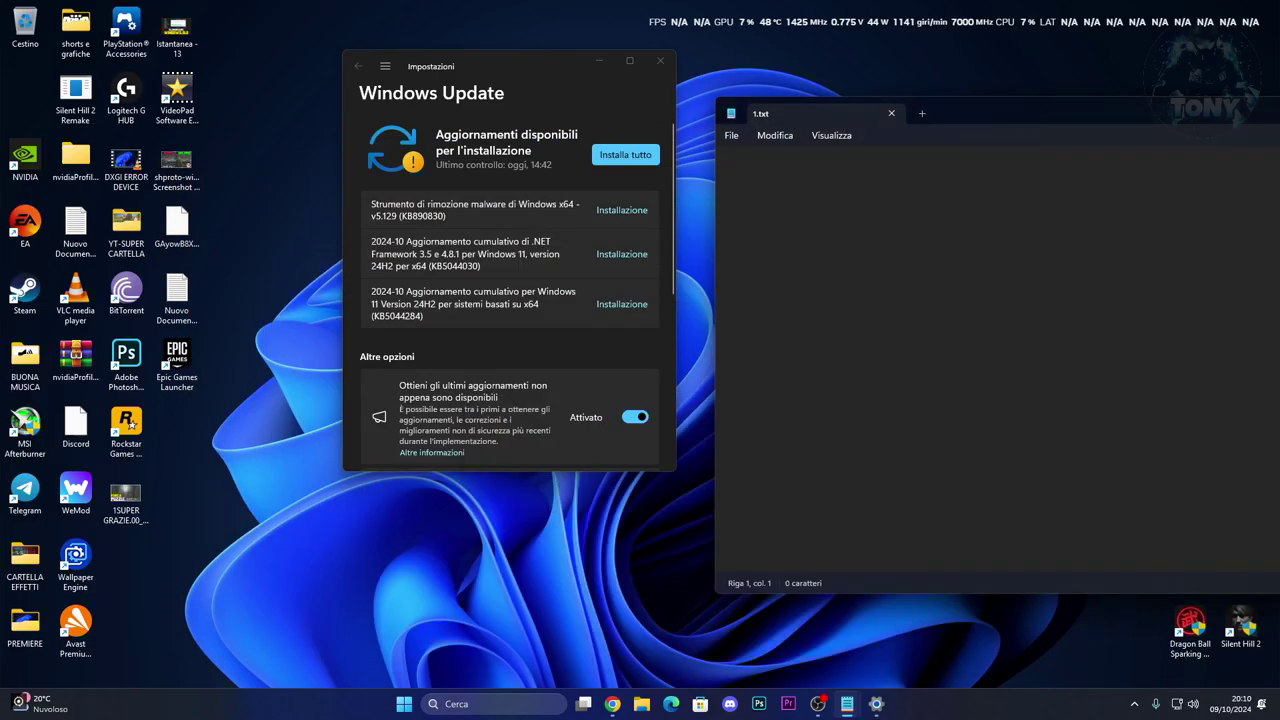
key(ctrl+v)
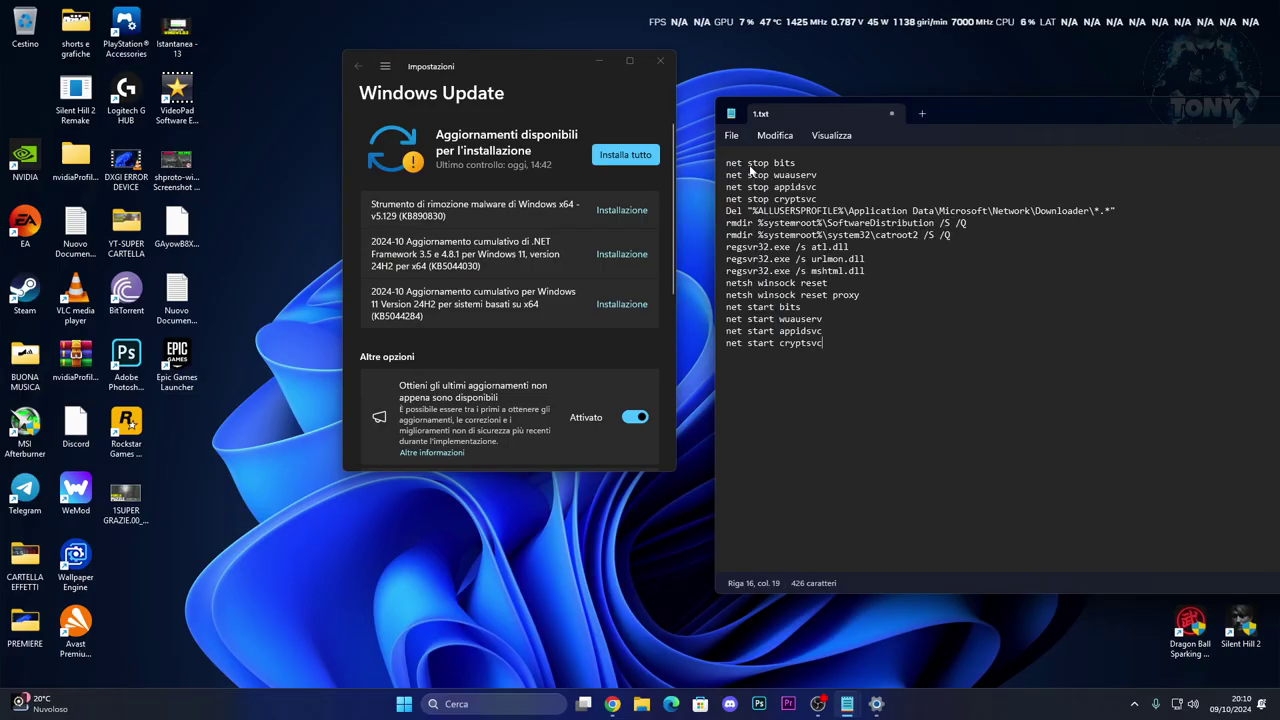
Save the commands on the Desktop as FIX.BAT with the file type Tutti i file.
click(733, 140)
click(757, 224)
click(829, 378)
click(829, 399)
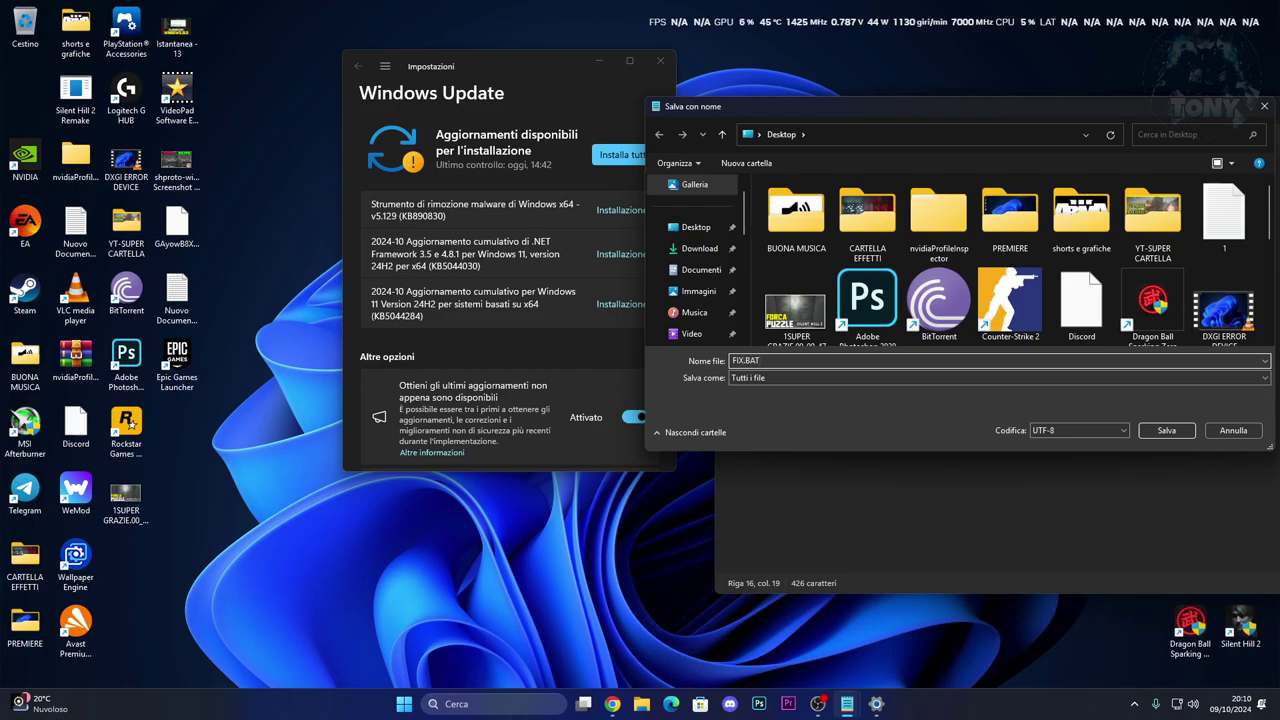
click(692, 228)
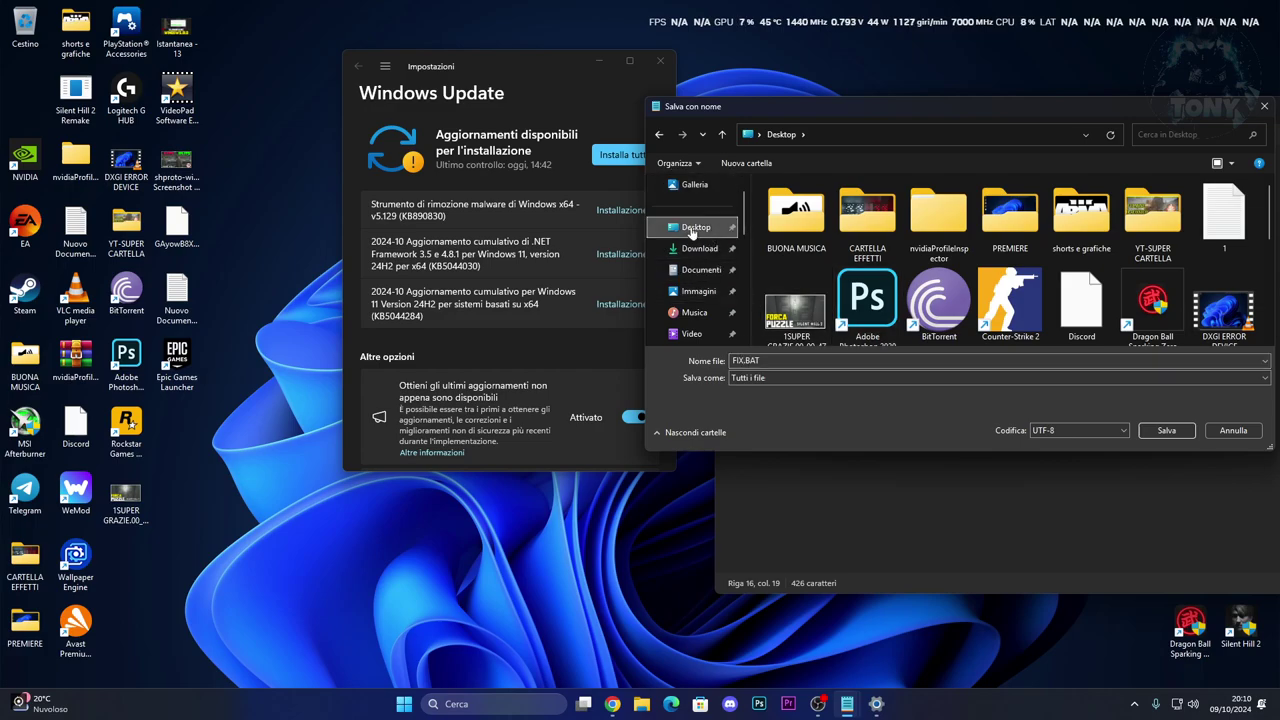
click(1160, 431)
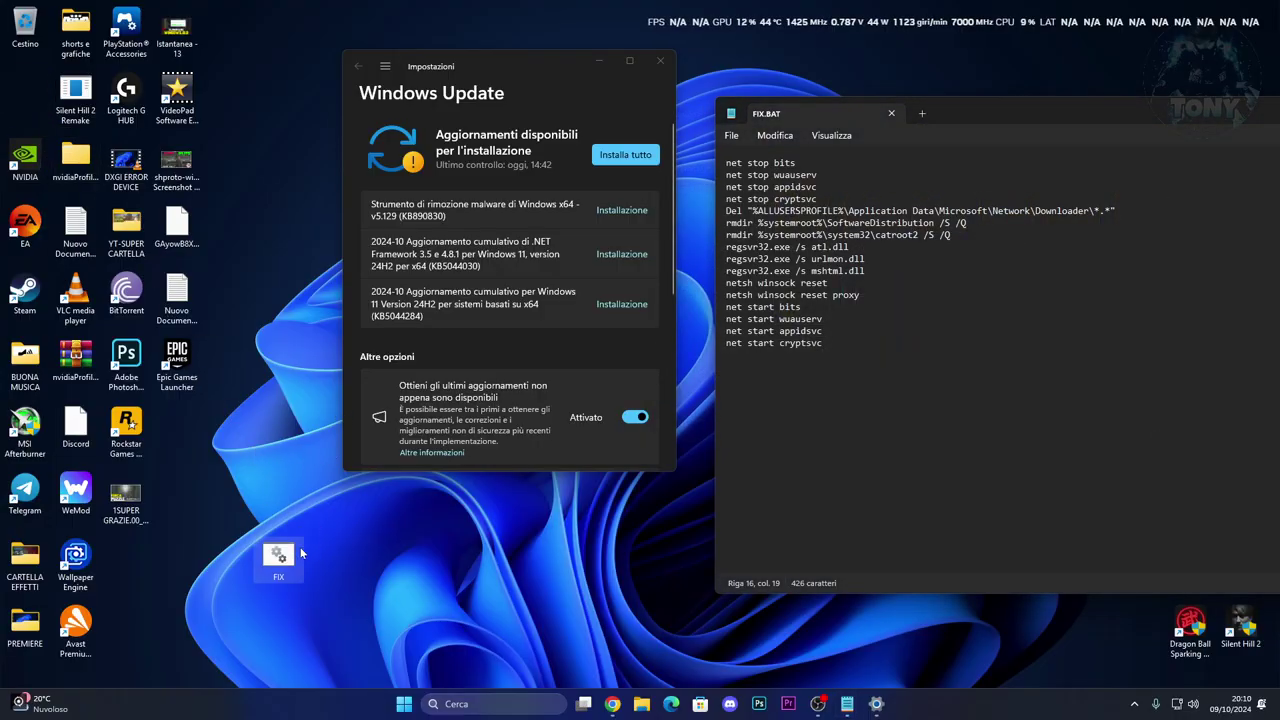
Run the FIX batch file from the desktop, answer S to its service stop prompts, and put away the Notepad window.
double_click(281, 558)
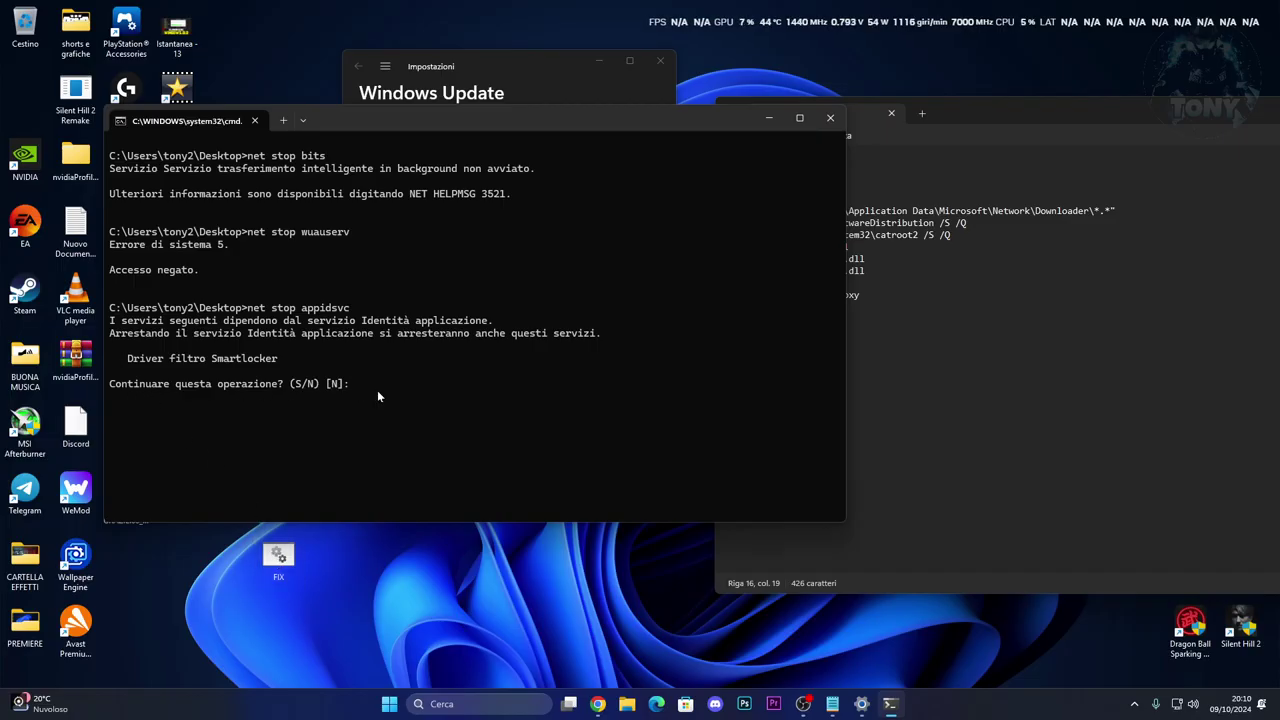
key(Return)
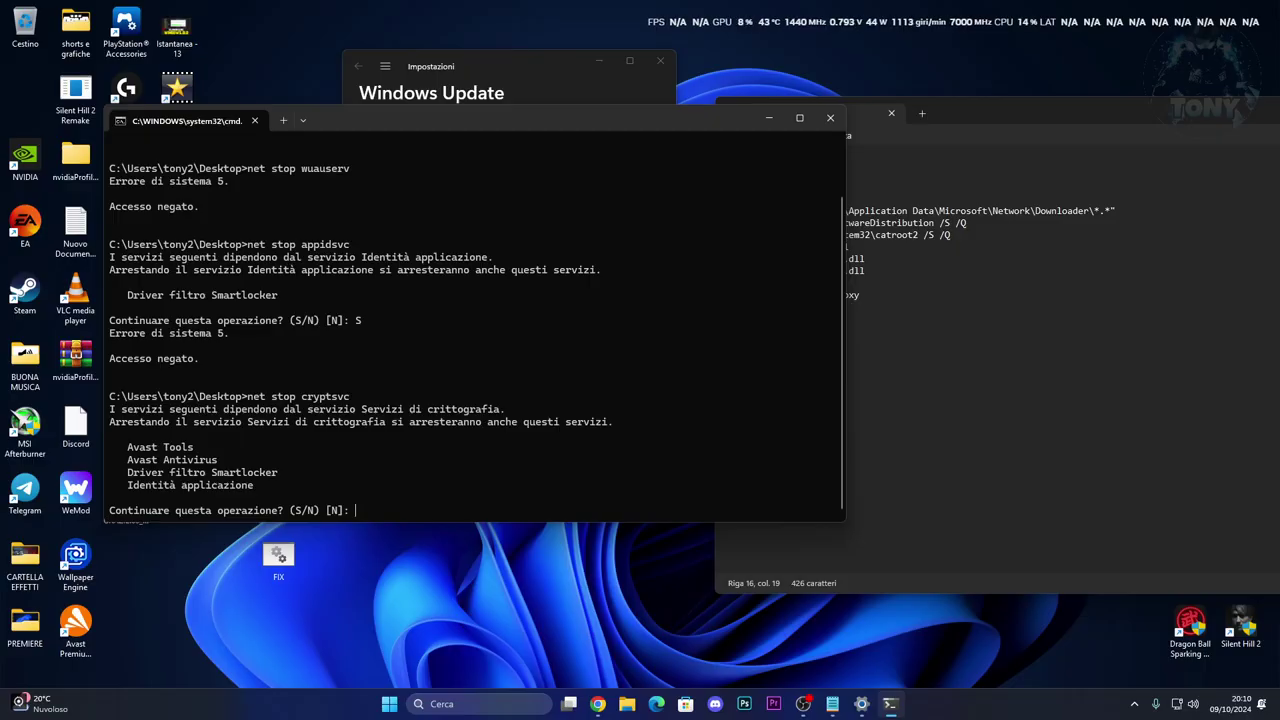
text(S)
key(Return)
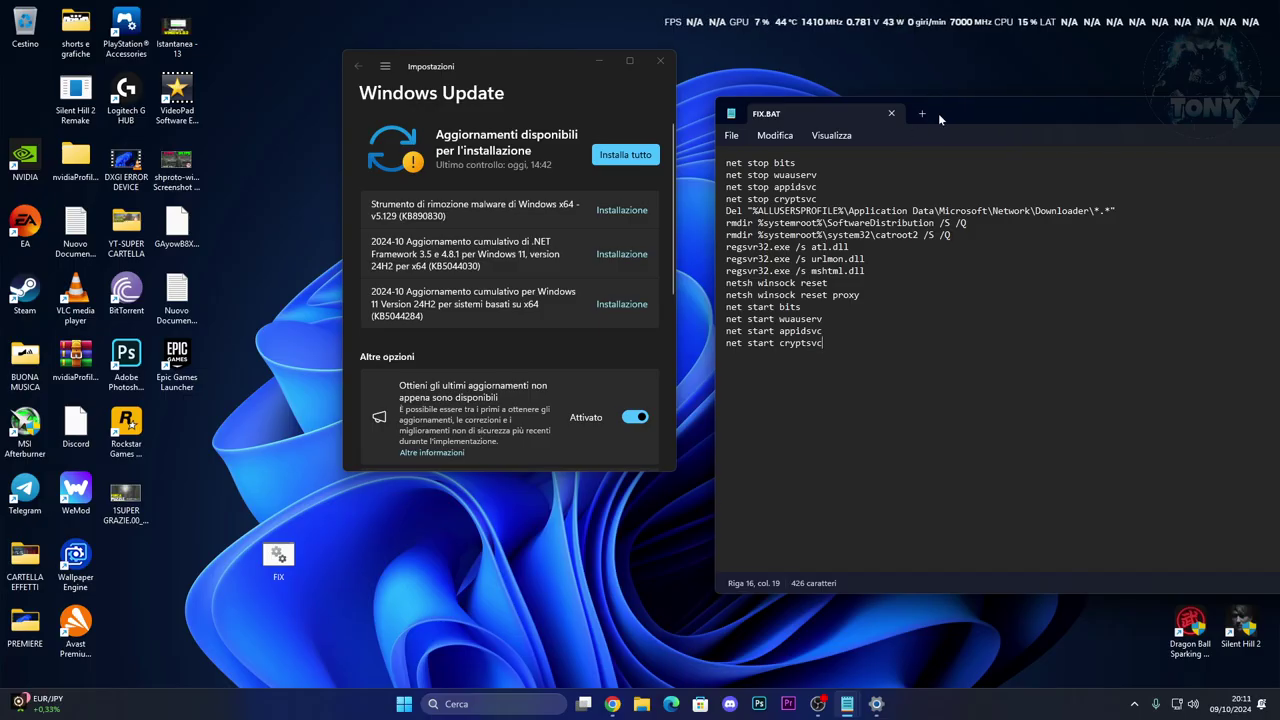
drag(962, 109, 623, 120)
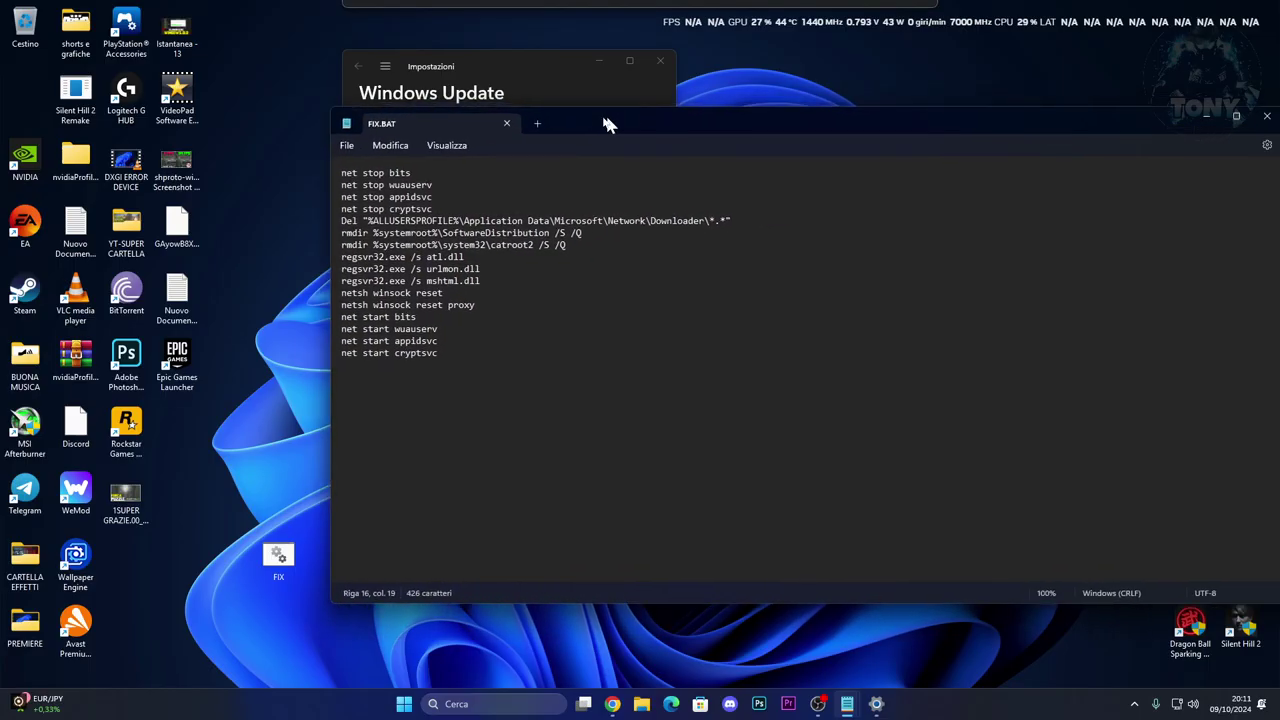
click(1092, 130)
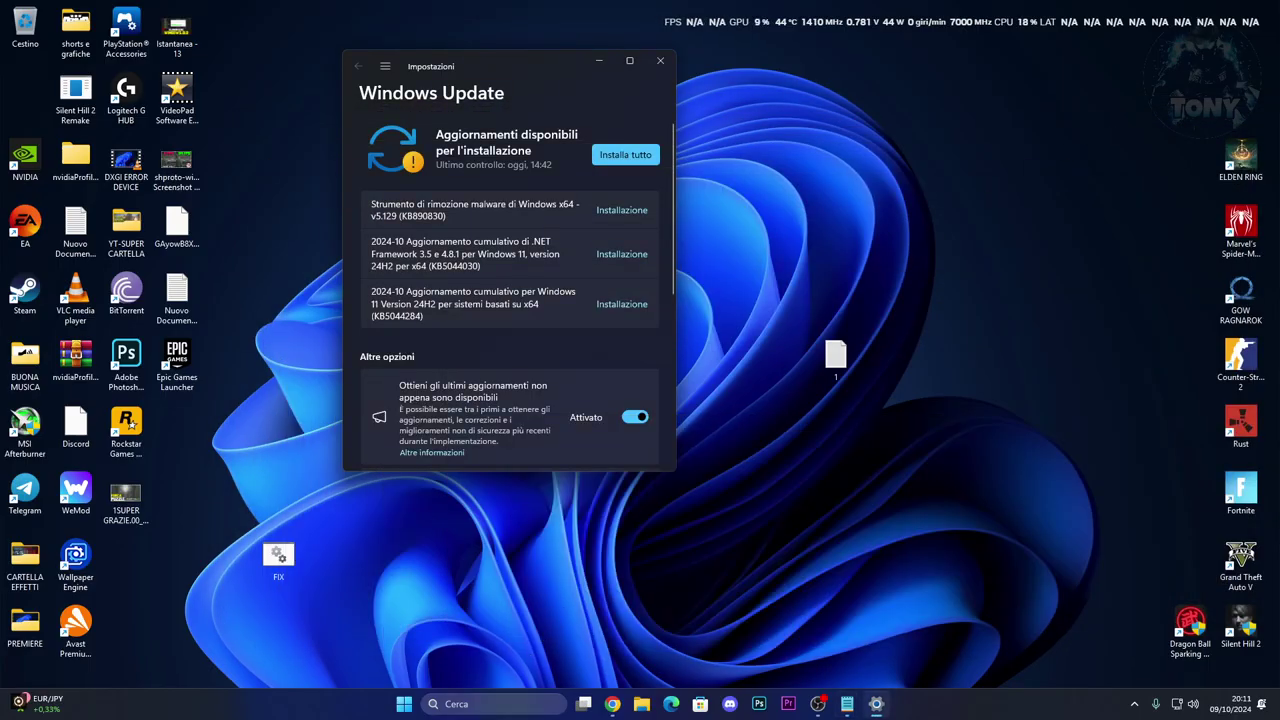
Run sfc /scannow in Command Prompt as administrator and exit the prompt.
click(480, 703)
text(CMD)
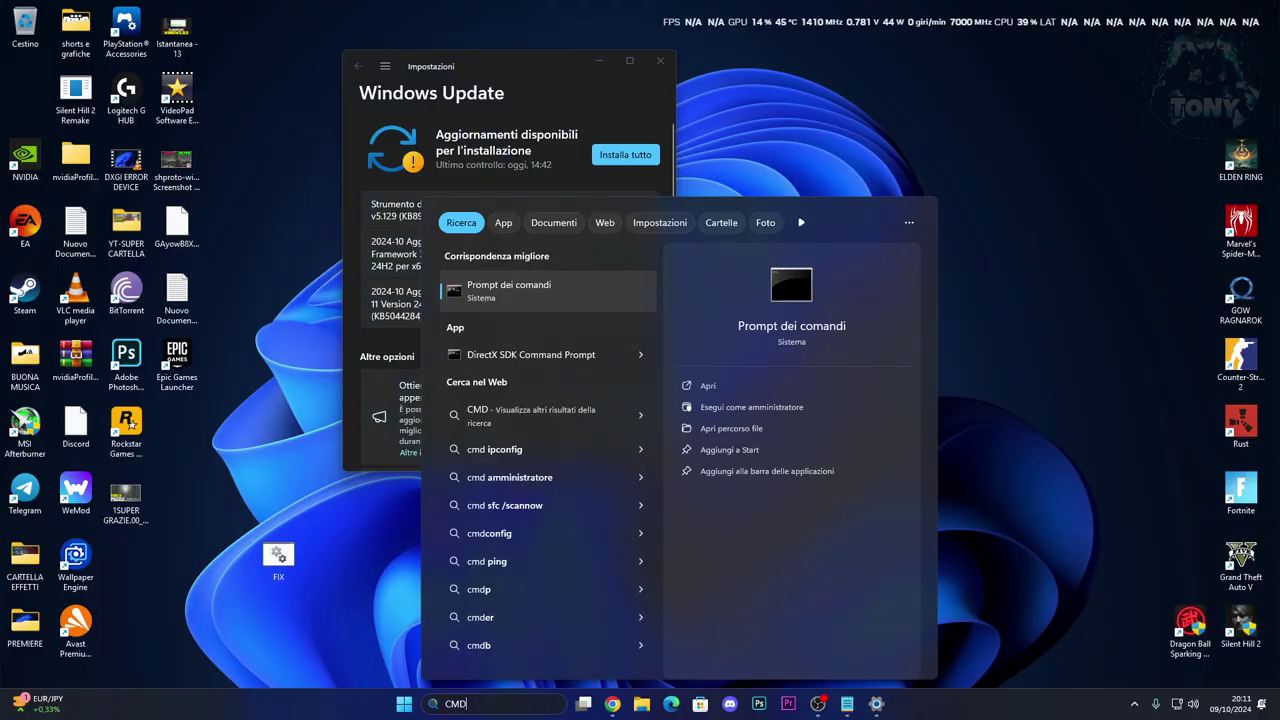
right_click(521, 298)
click(556, 318)
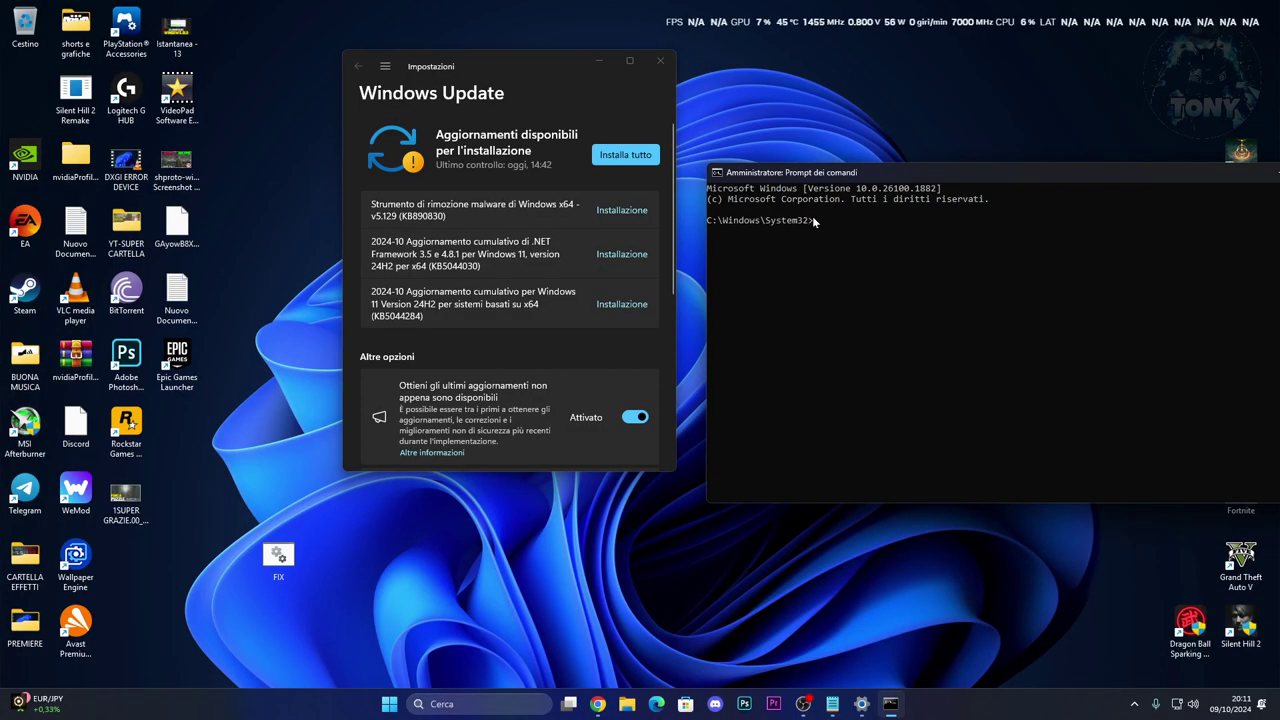
text(sfc /scannow)
key(Return)
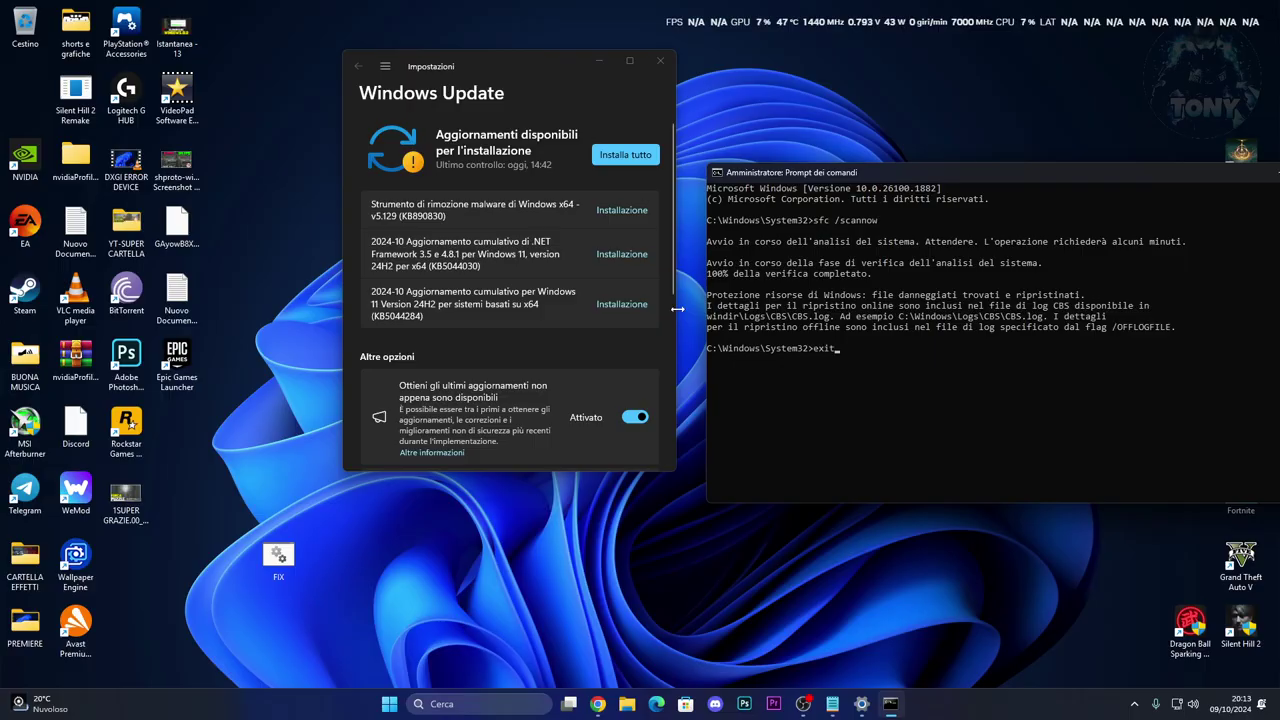
key(Return)
Find Windows PowerShell through the system search and open it as administrator.
click(472, 703)
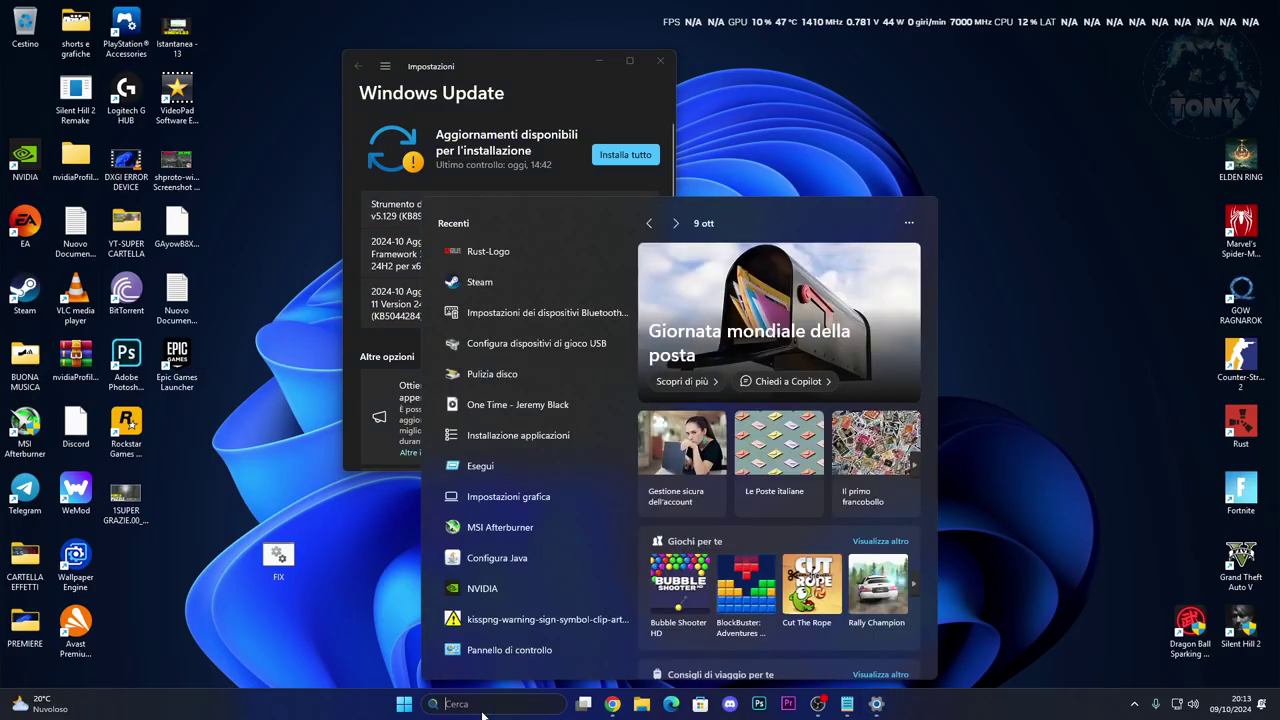
text(power)
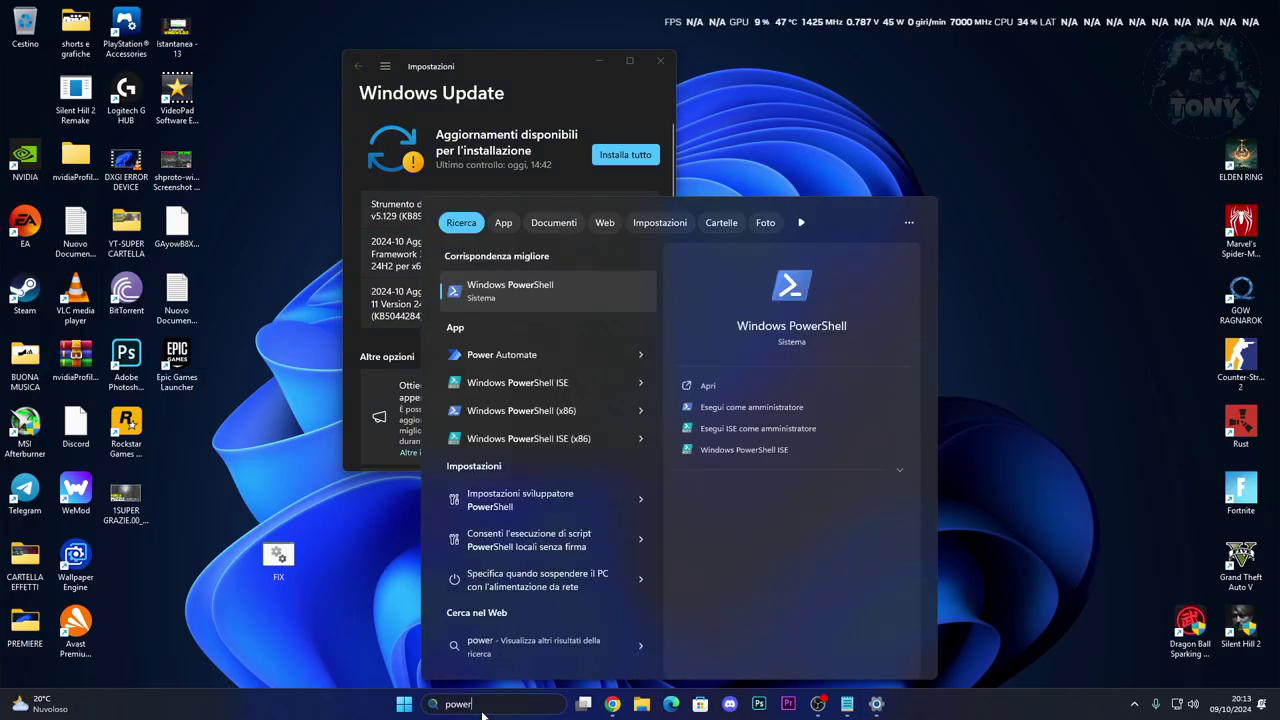
right_click(528, 293)
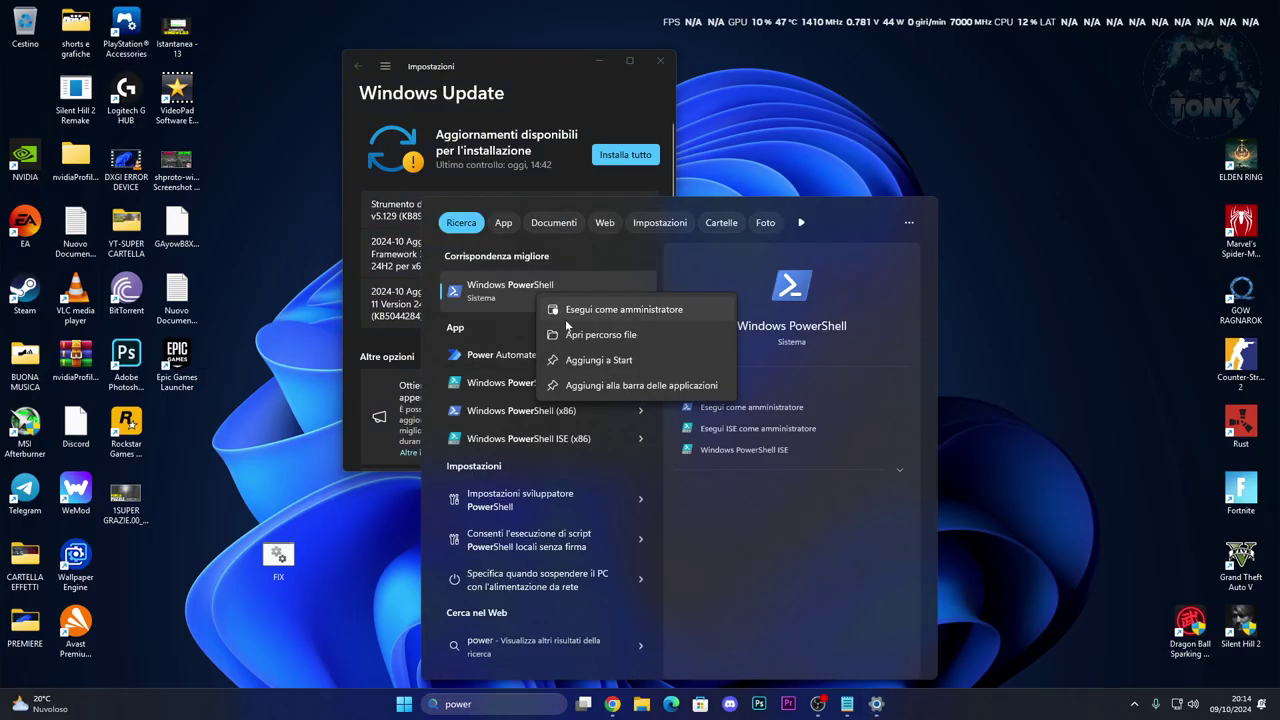
click(577, 316)
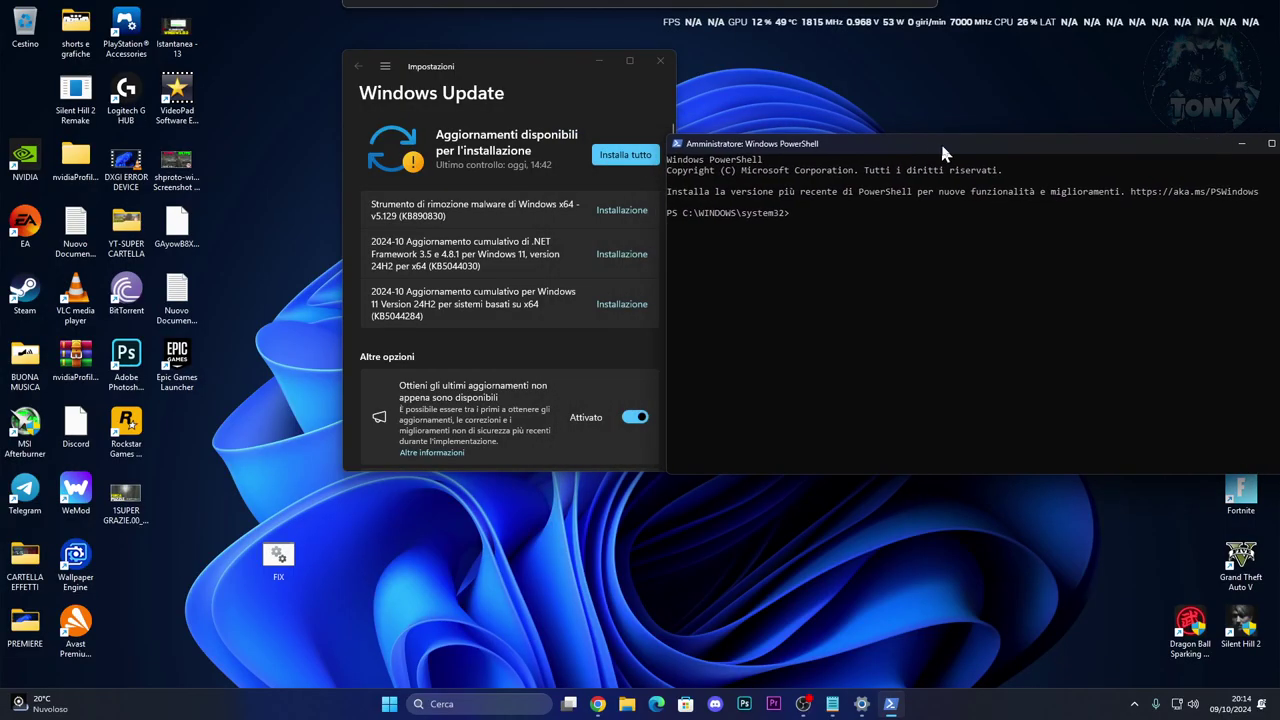
Copy the line "DISM /online /cleanup-image /restorehealth" from Nuovo Documento di testo.txt and minimize that document.
click(825, 711)
click(760, 630)
click(191, 557)
drag(200, 552, 423, 547)
key(super+c)
right_click(421, 547)
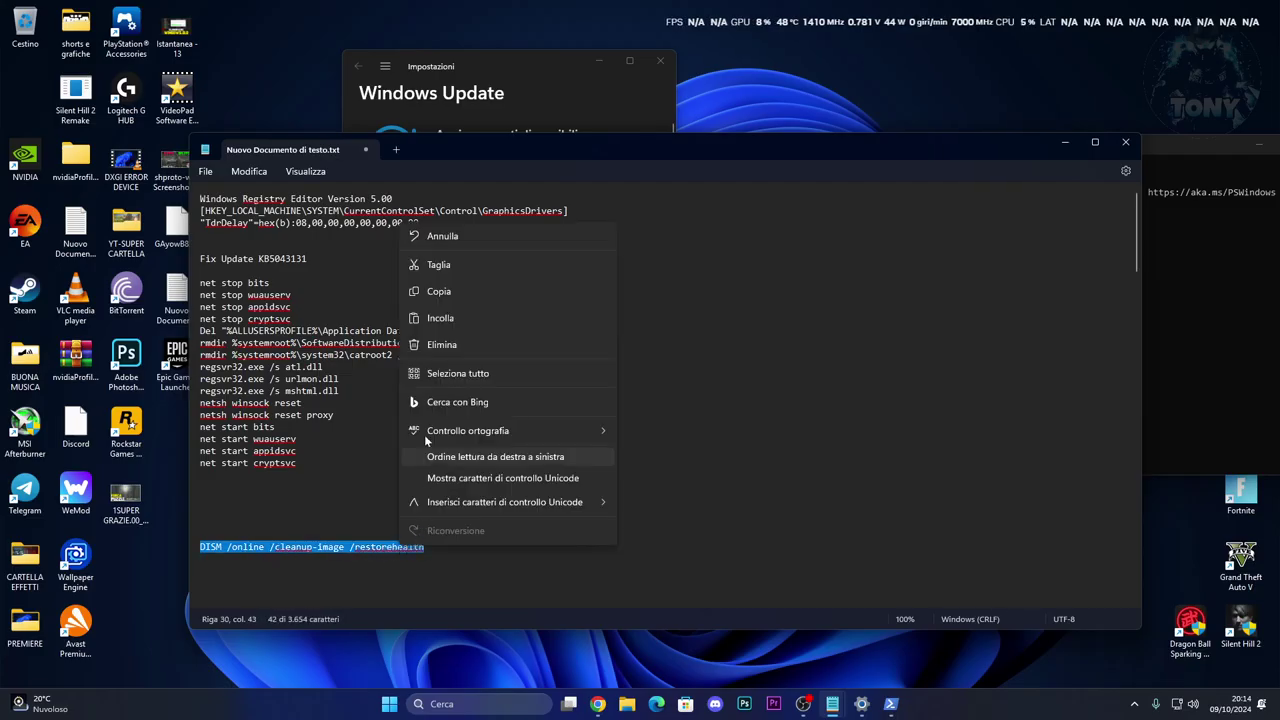
click(437, 291)
click(1065, 142)
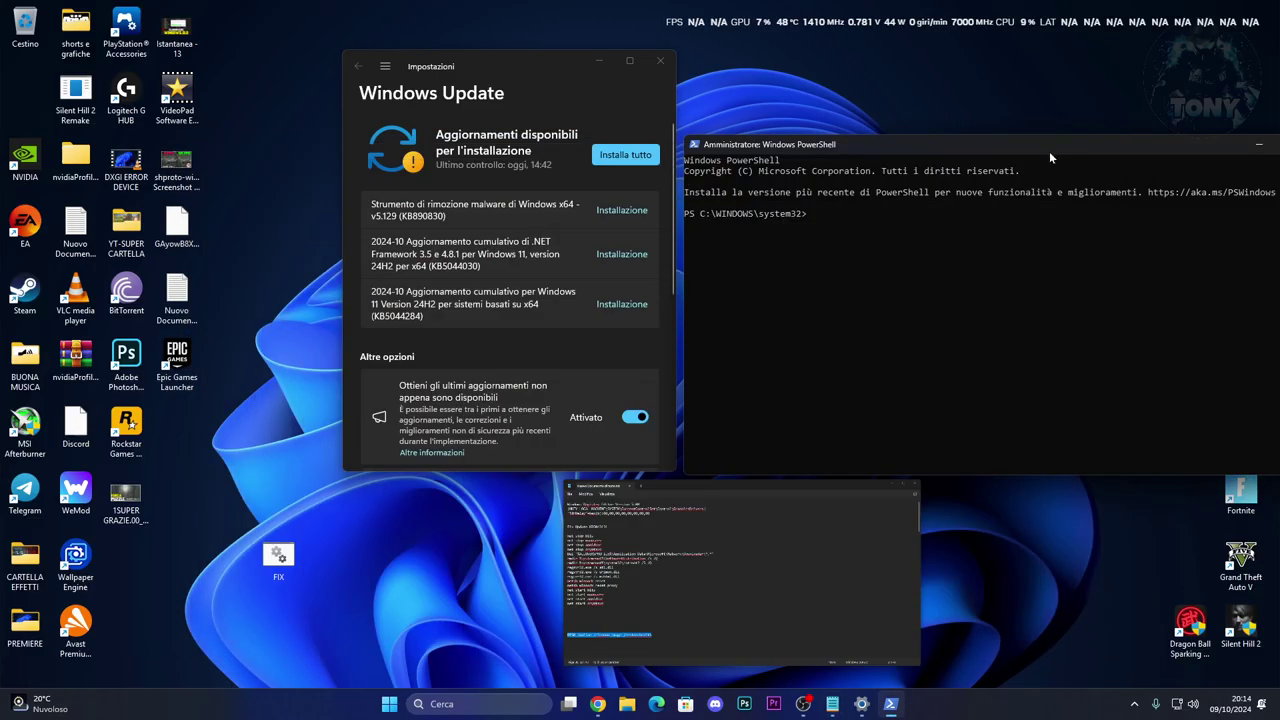
Run DISM /online /cleanup-image /restorehealth in the administrator PowerShell and exit the session.
right_click(815, 212)
key(Return)
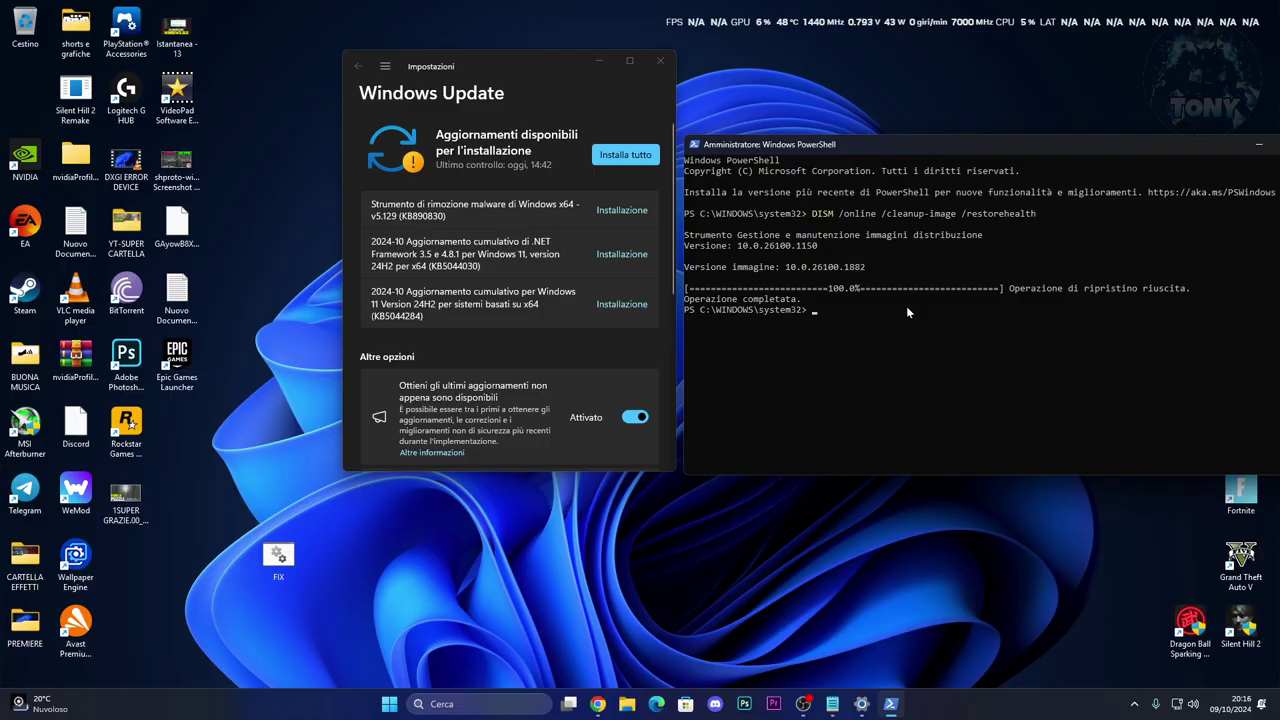
text(exit)
key(Return)
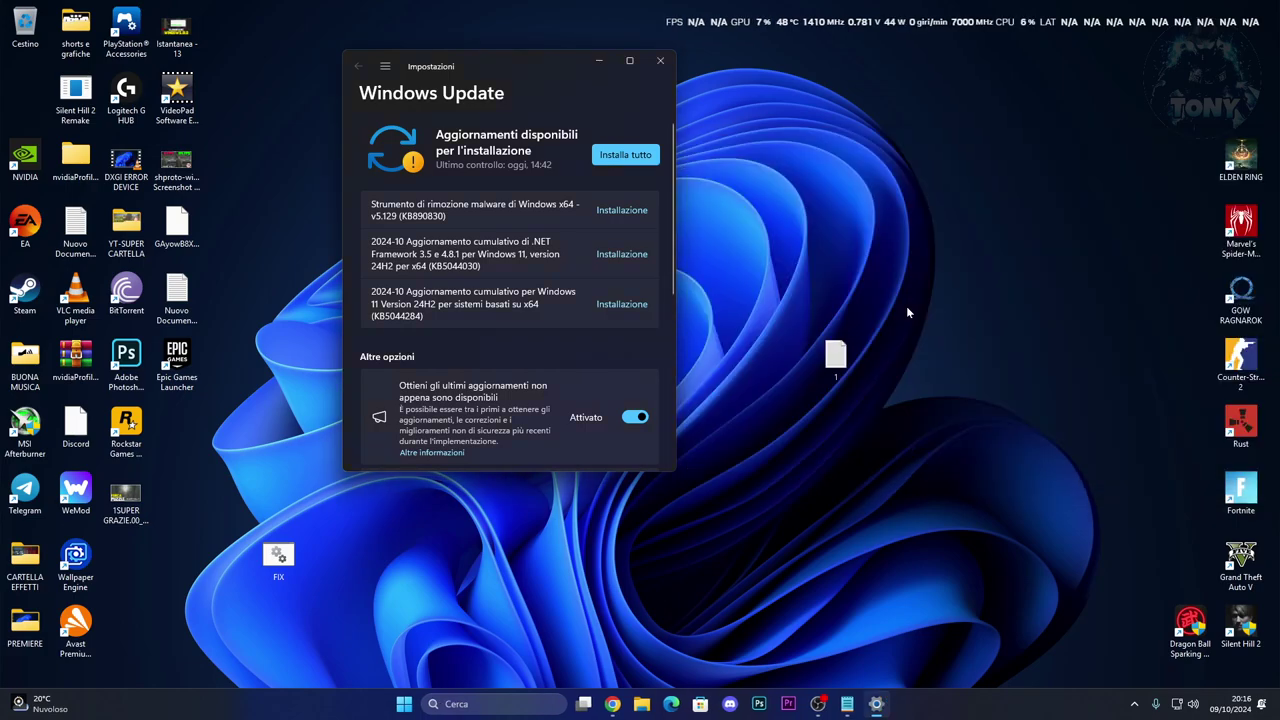
Open the Risoluzione problemi settings, go to the other troubleshooters, and start the Windows Update one.
click(520, 635)
click(478, 713)
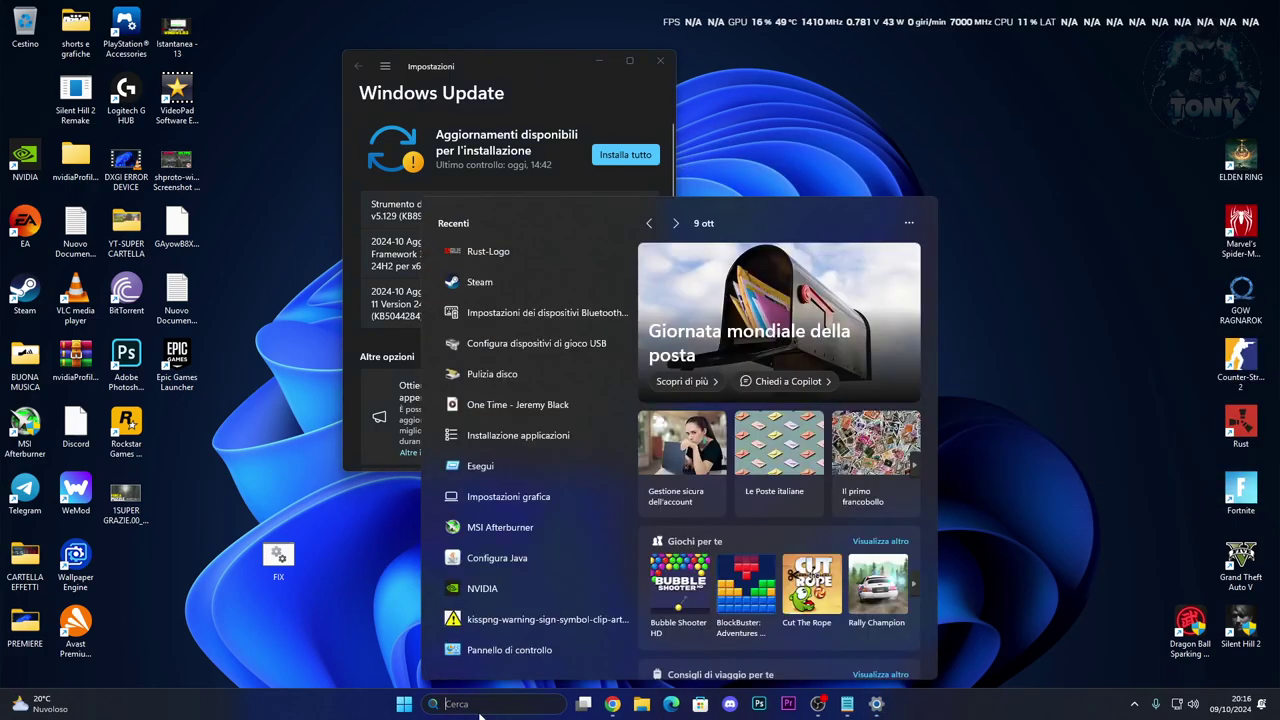
text(risol)
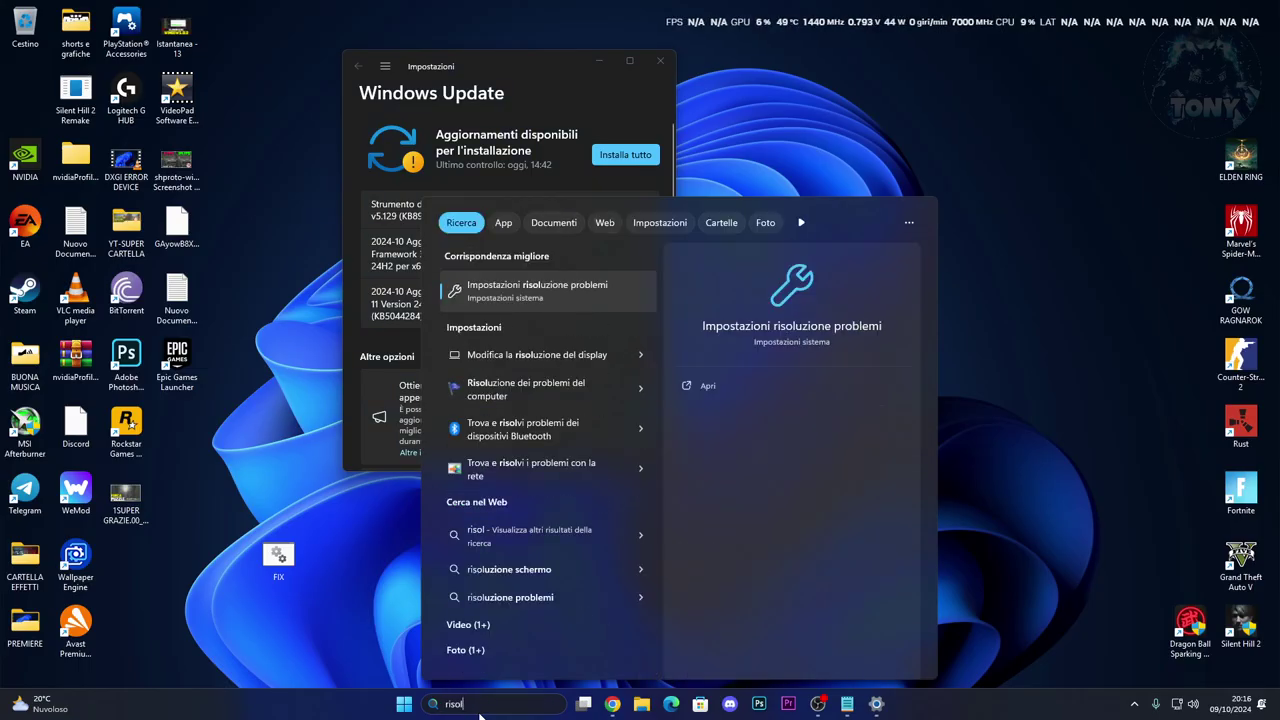
key(Return)
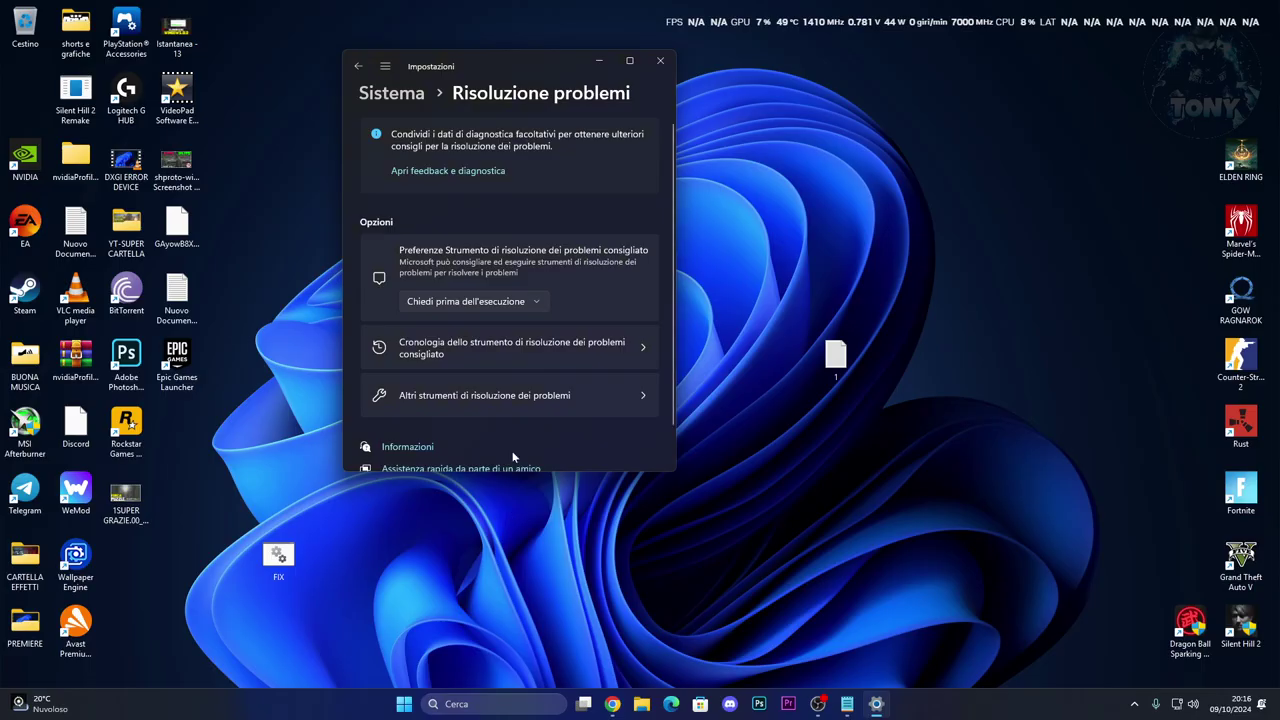
click(511, 397)
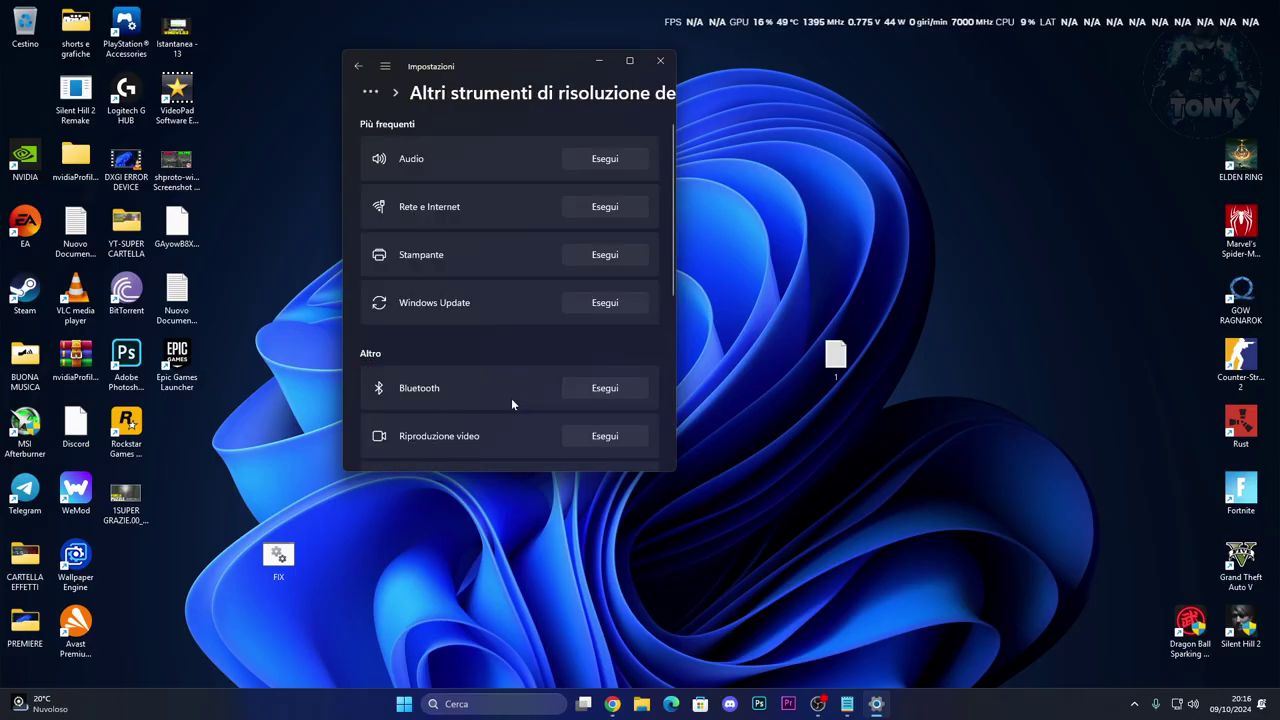
click(592, 301)
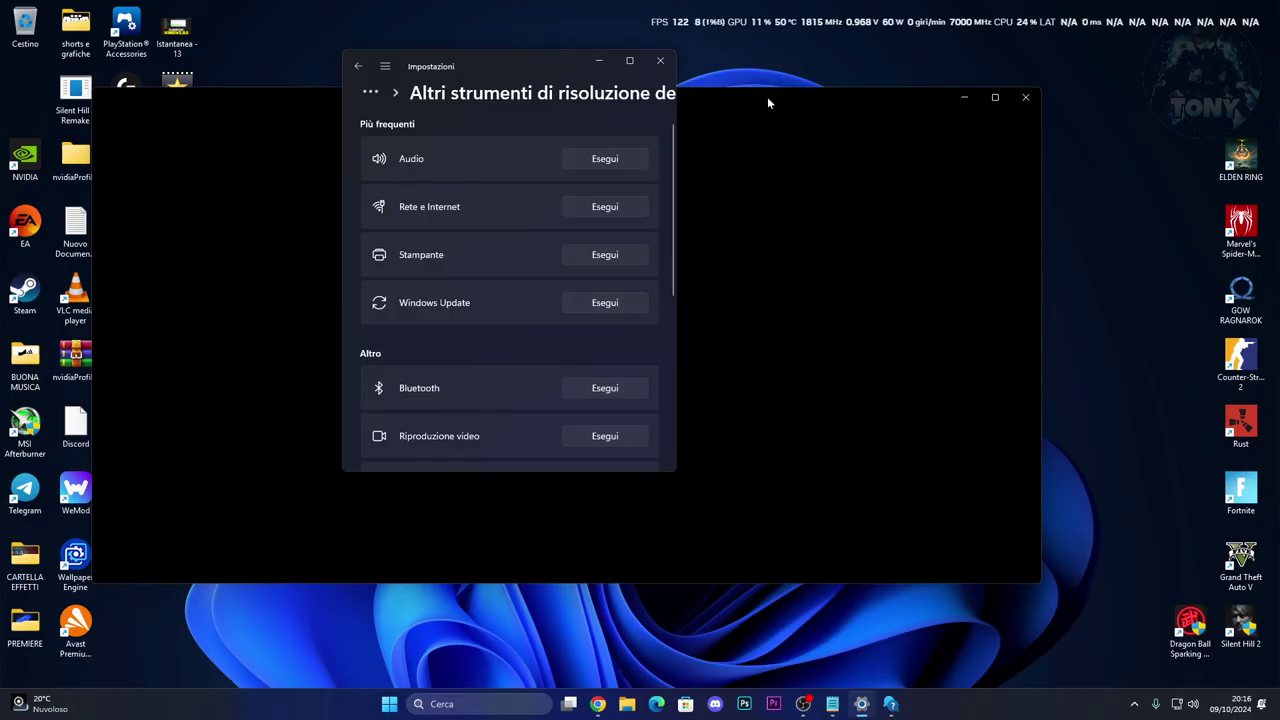
Choose "Non riesco a scaricare, installare o disinstallare un aggiornamento" as the problem and allow the automatic Windows Update diagnostics.
click(765, 98)
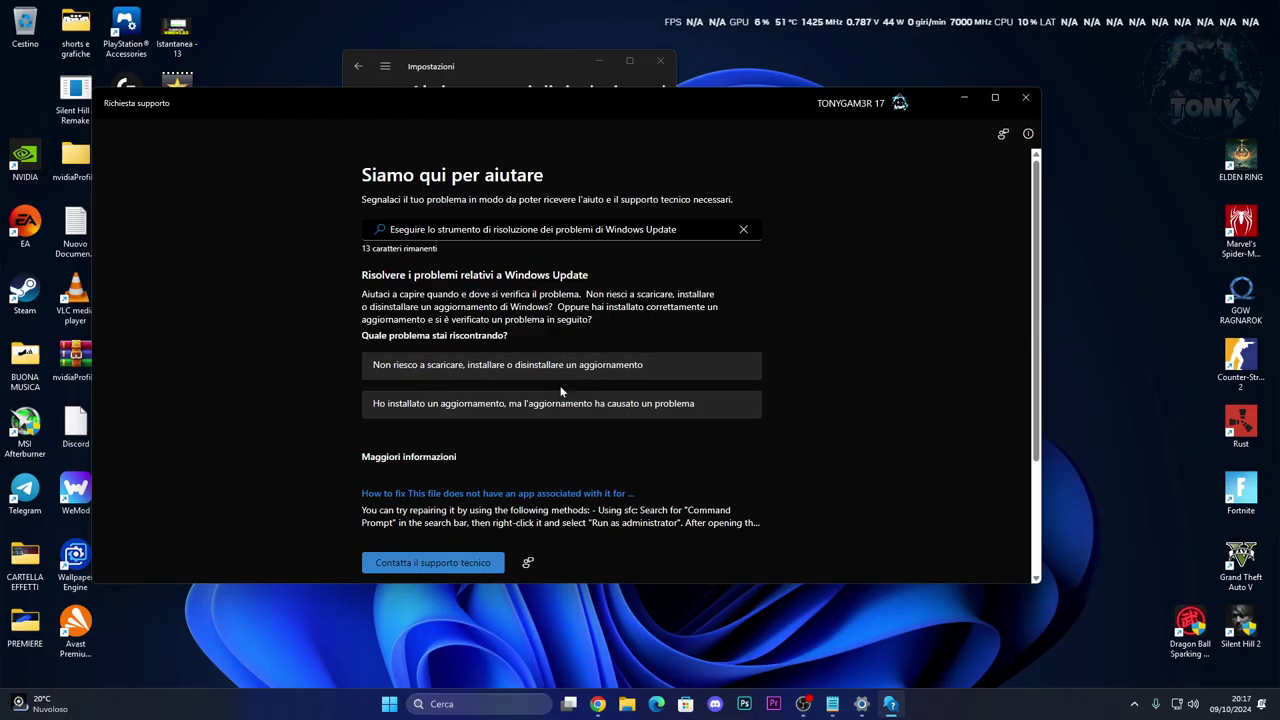
scroll(563, 408, down, 3)
scroll(724, 406, up, 3)
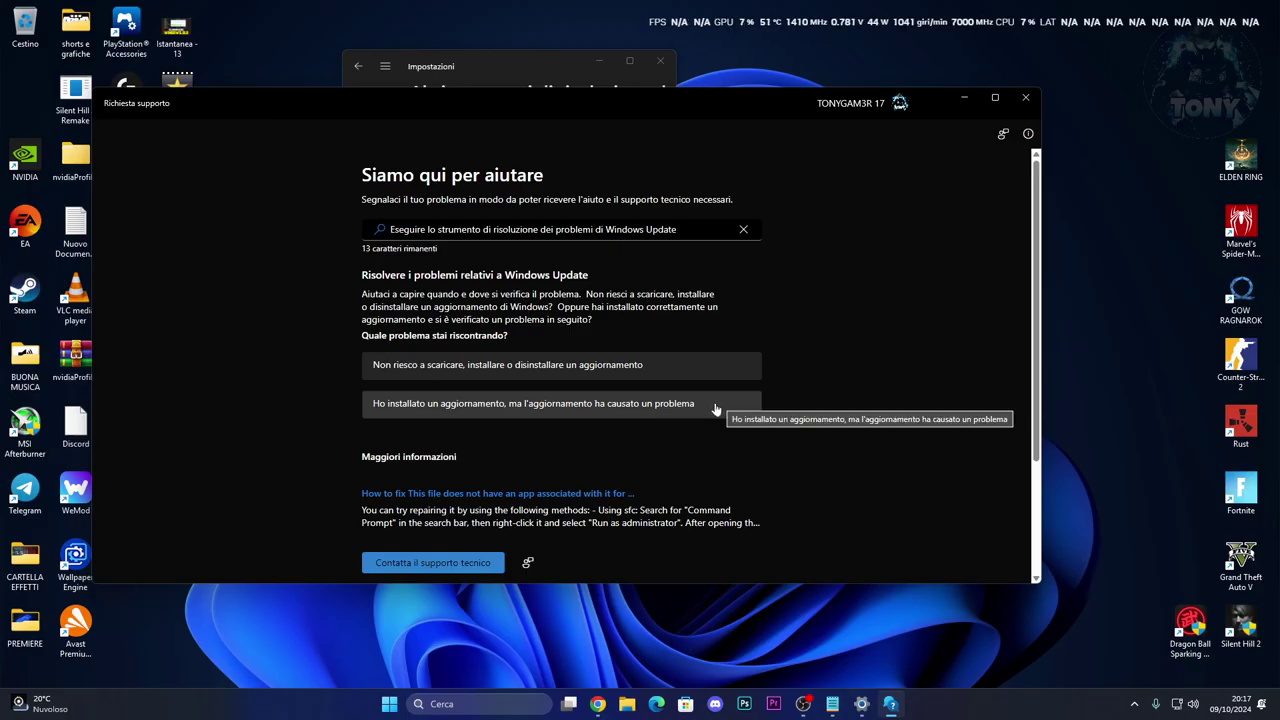
click(432, 370)
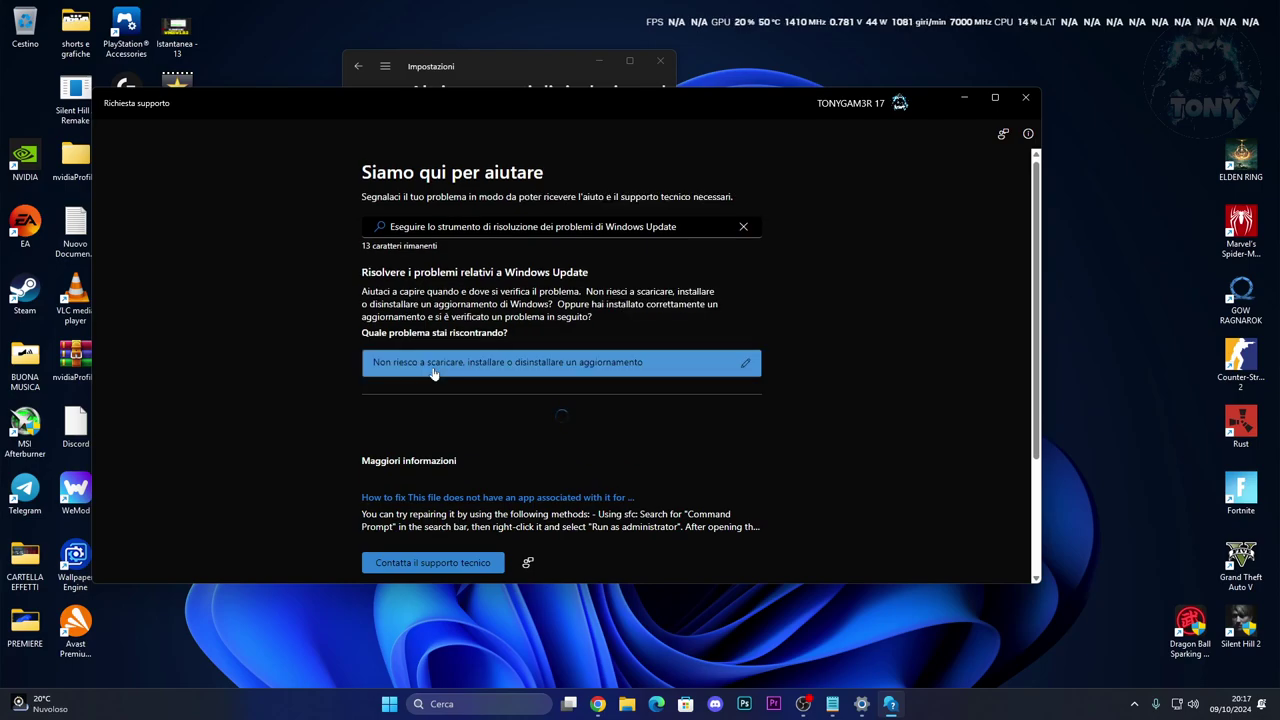
scroll(696, 364, down, 2)
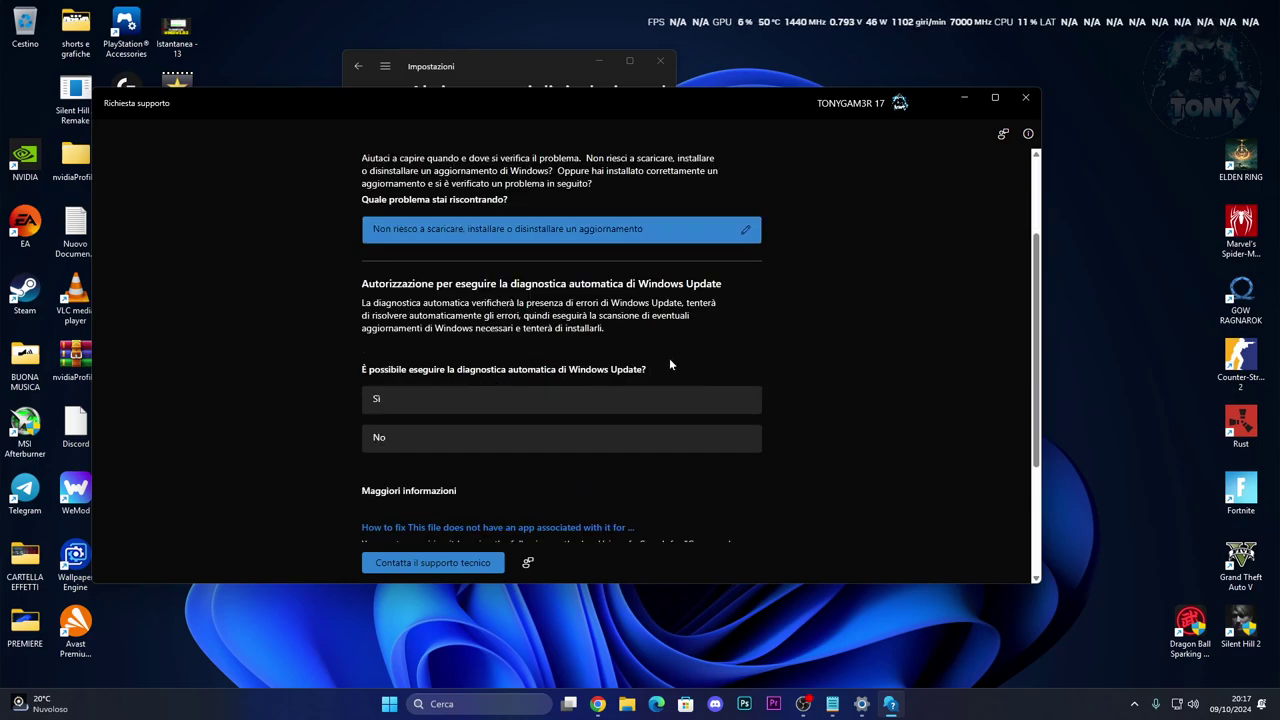
click(440, 404)
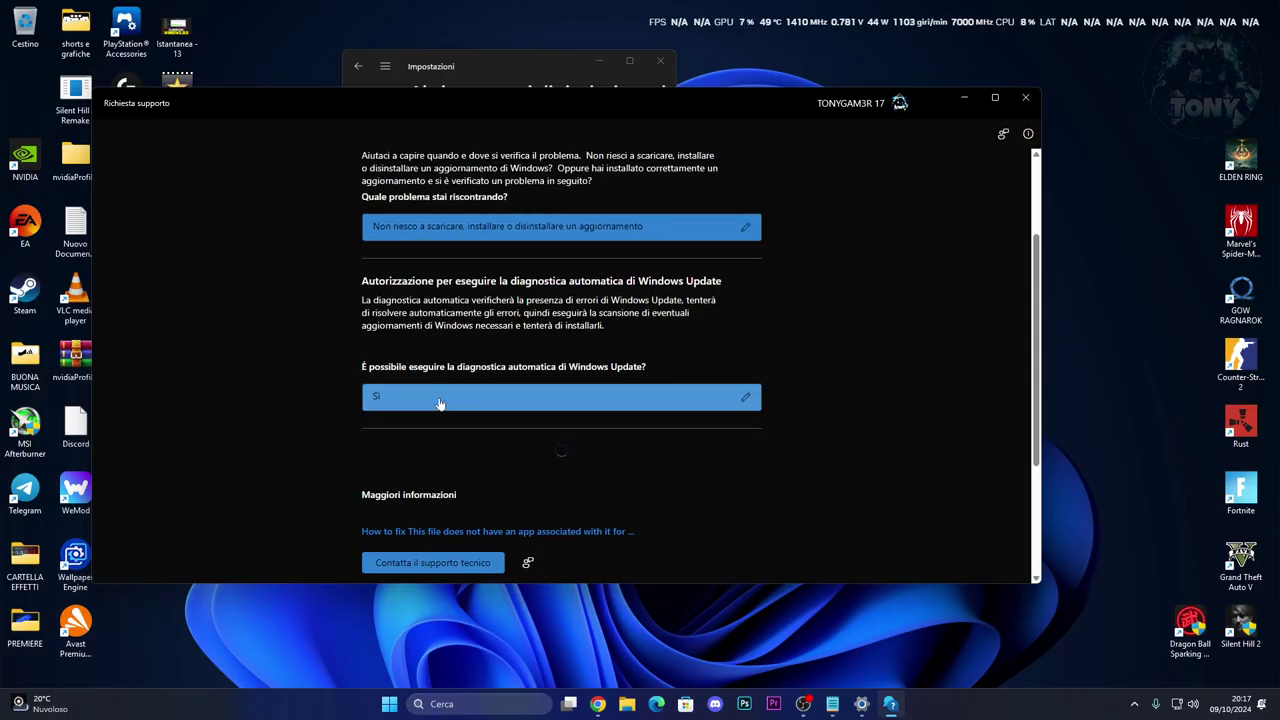
scroll(850, 354, down, 2)
scroll(850, 354, up, 1)
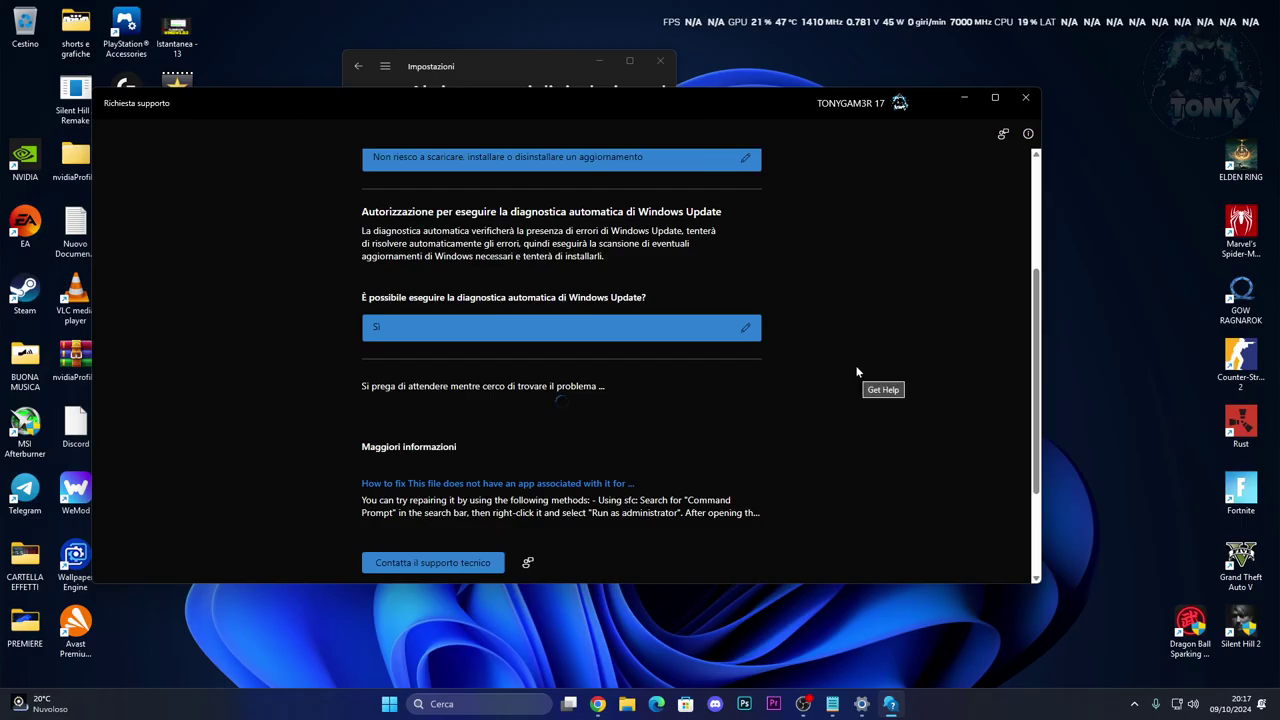
Open File Explorer and browse to C:\Windows\SoftwareDistribution.
click(627, 704)
scroll(420, 400, down, 3)
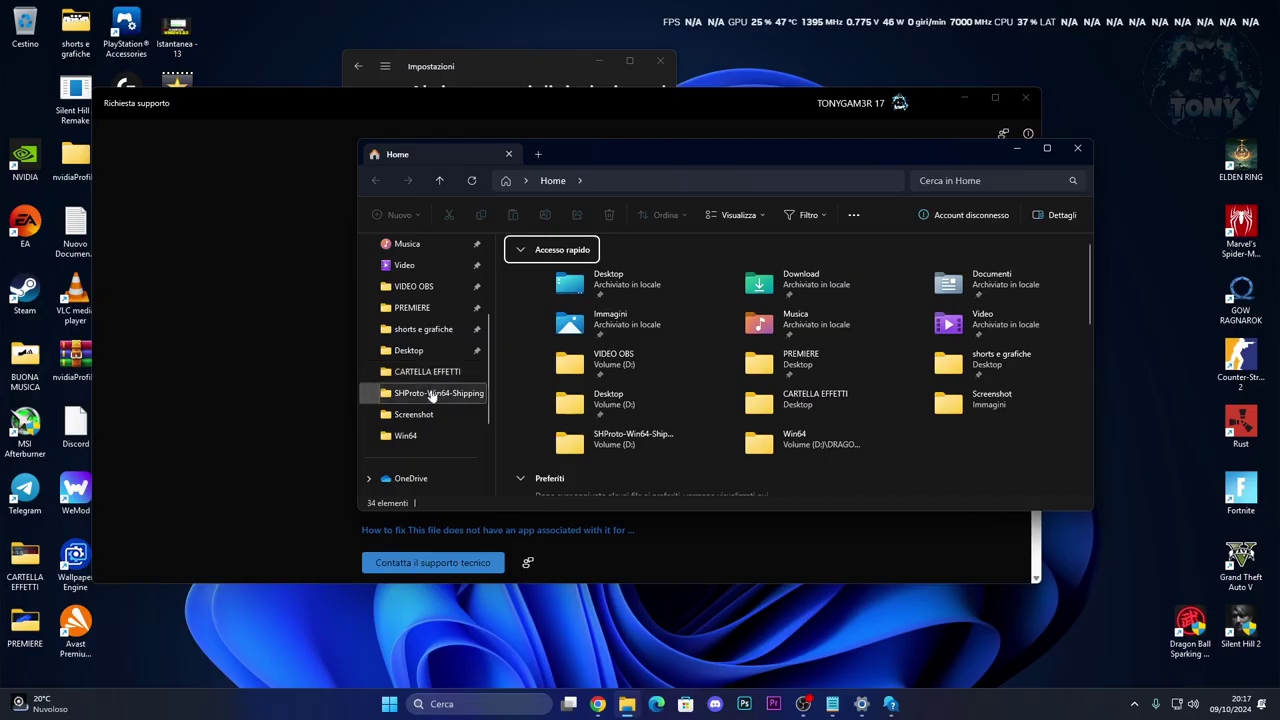
click(413, 437)
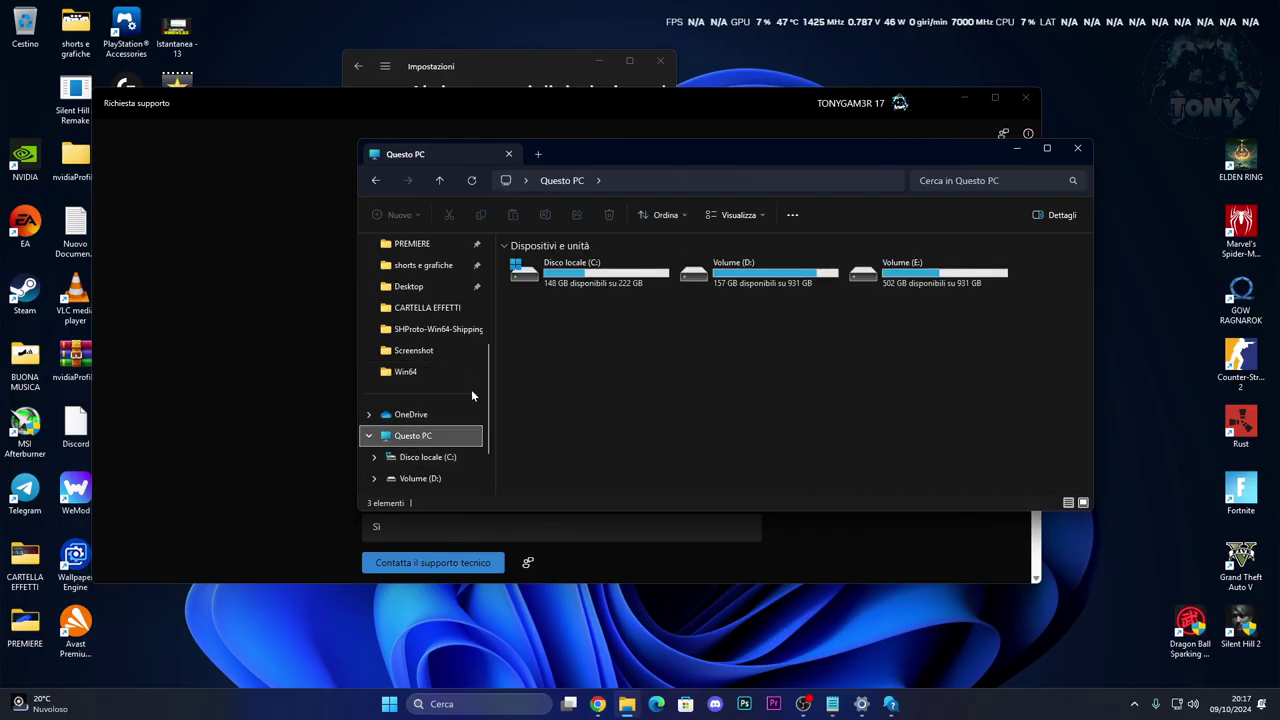
double_click(579, 278)
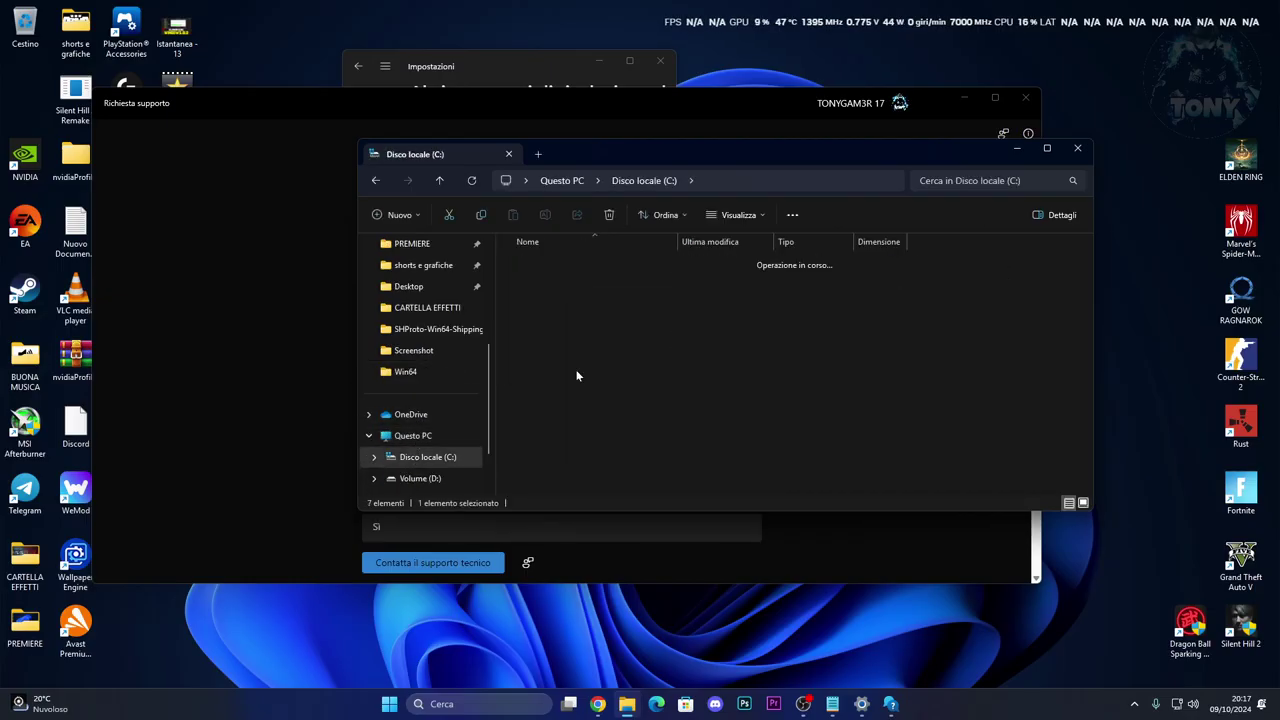
double_click(630, 376)
scroll(630, 376, down, 4)
scroll(630, 376, down, 12)
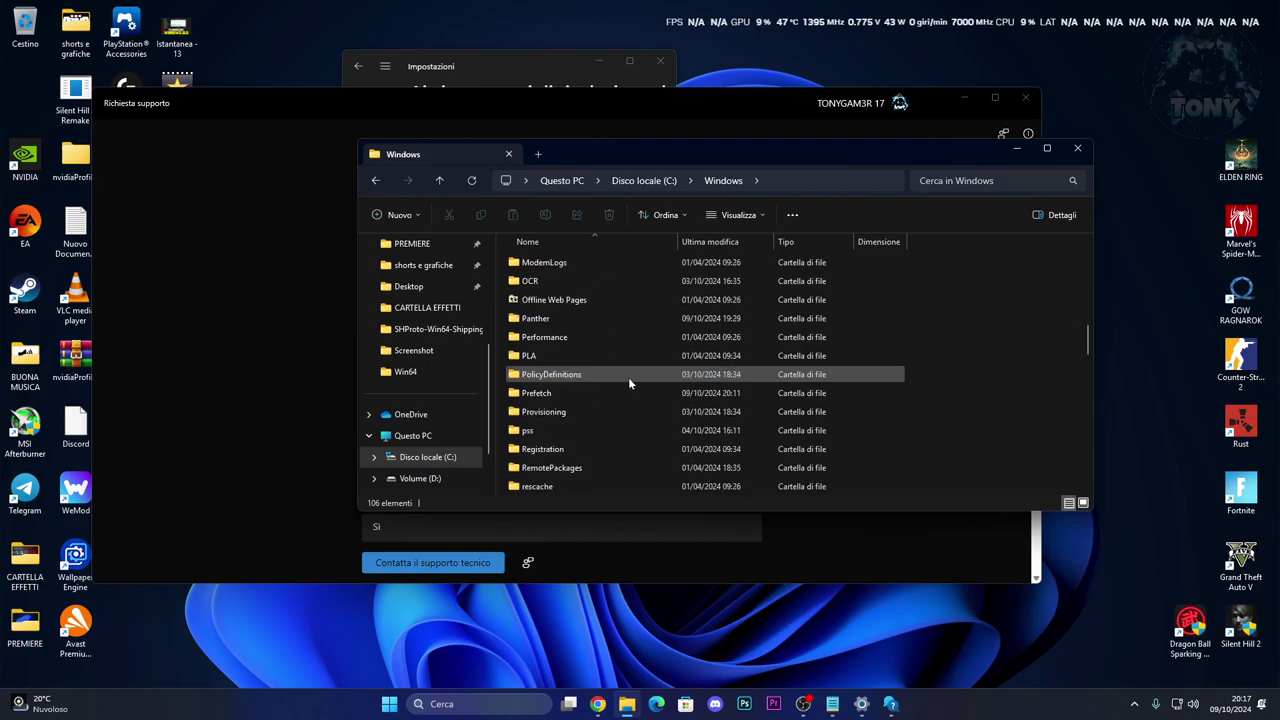
scroll(628, 377, down, 1)
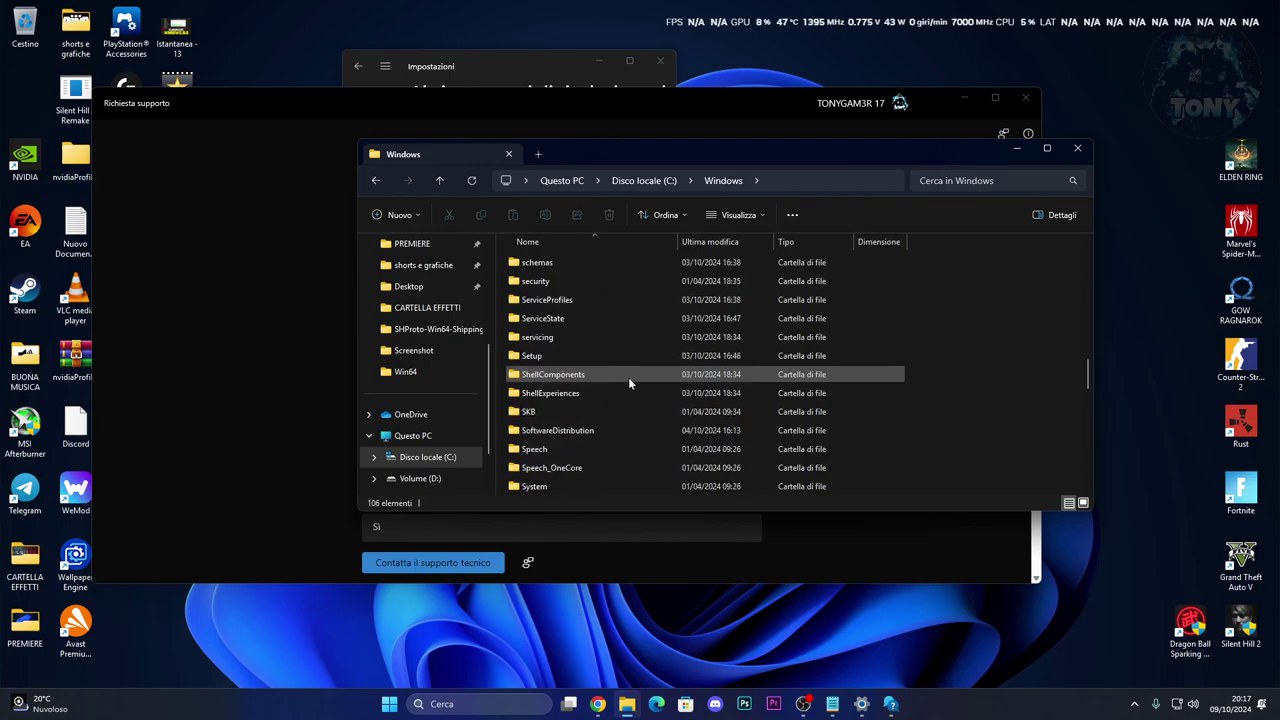
double_click(607, 436)
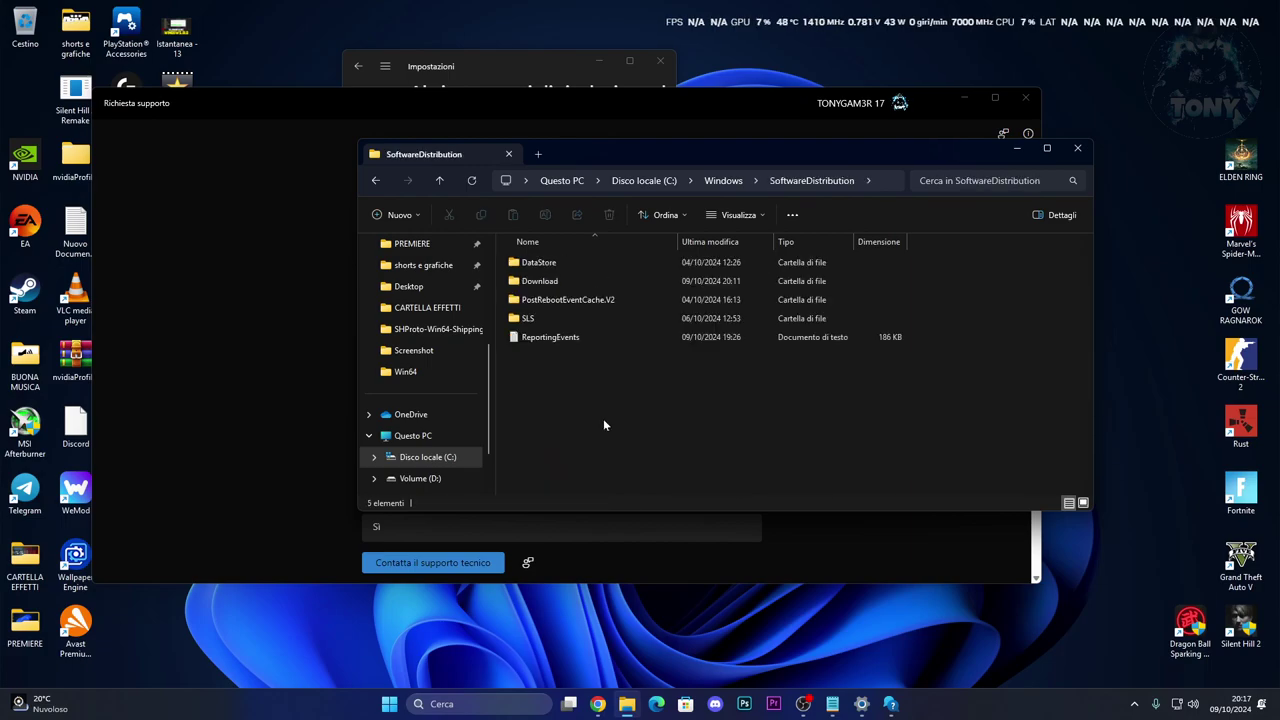
Examine the contents of the Download folder inside SoftwareDistribution and close the File Explorer window.
double_click(586, 280)
scroll(622, 440, down, 2)
scroll(622, 440, up, 1)
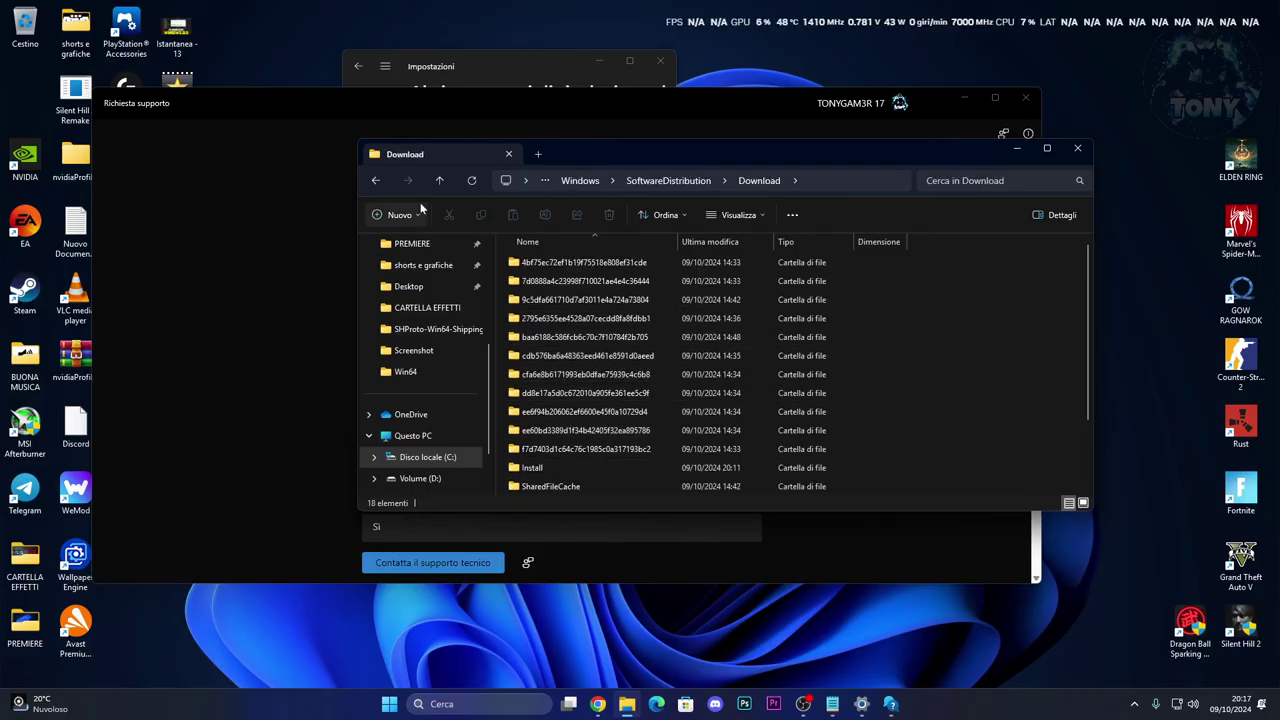
click(376, 180)
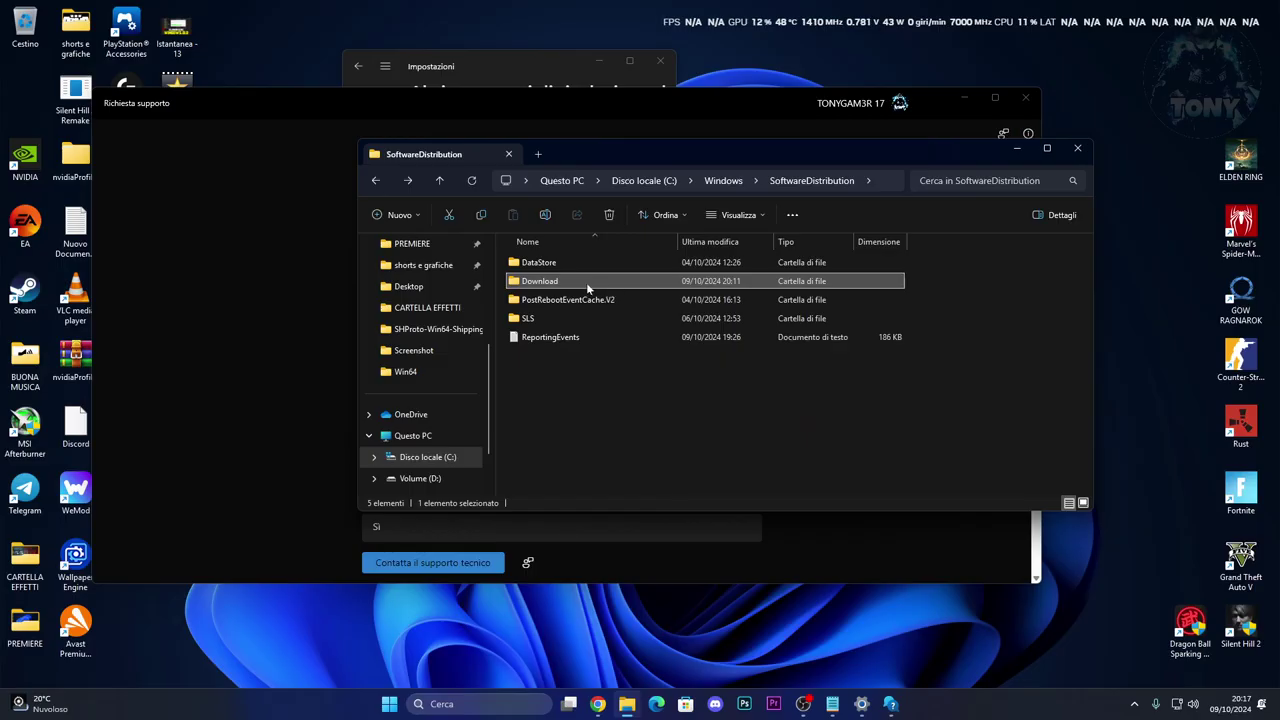
double_click(586, 285)
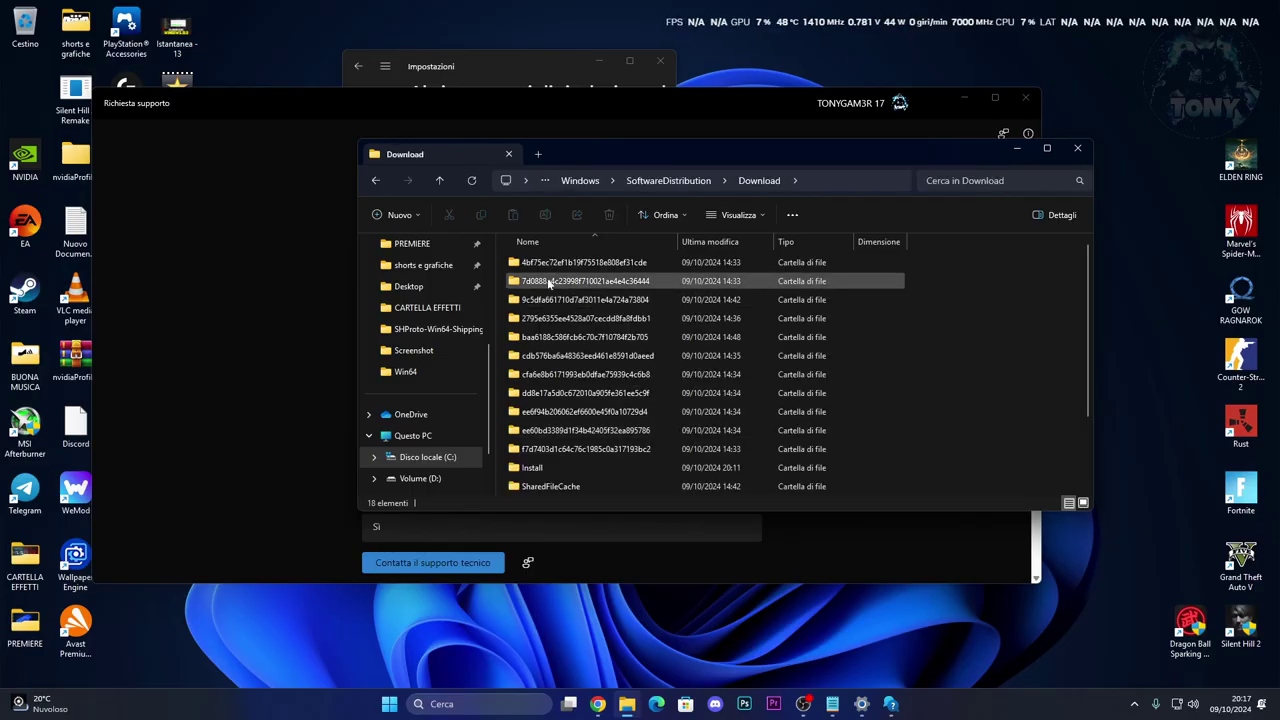
scroll(636, 372, down, 2)
scroll(636, 372, up, 2)
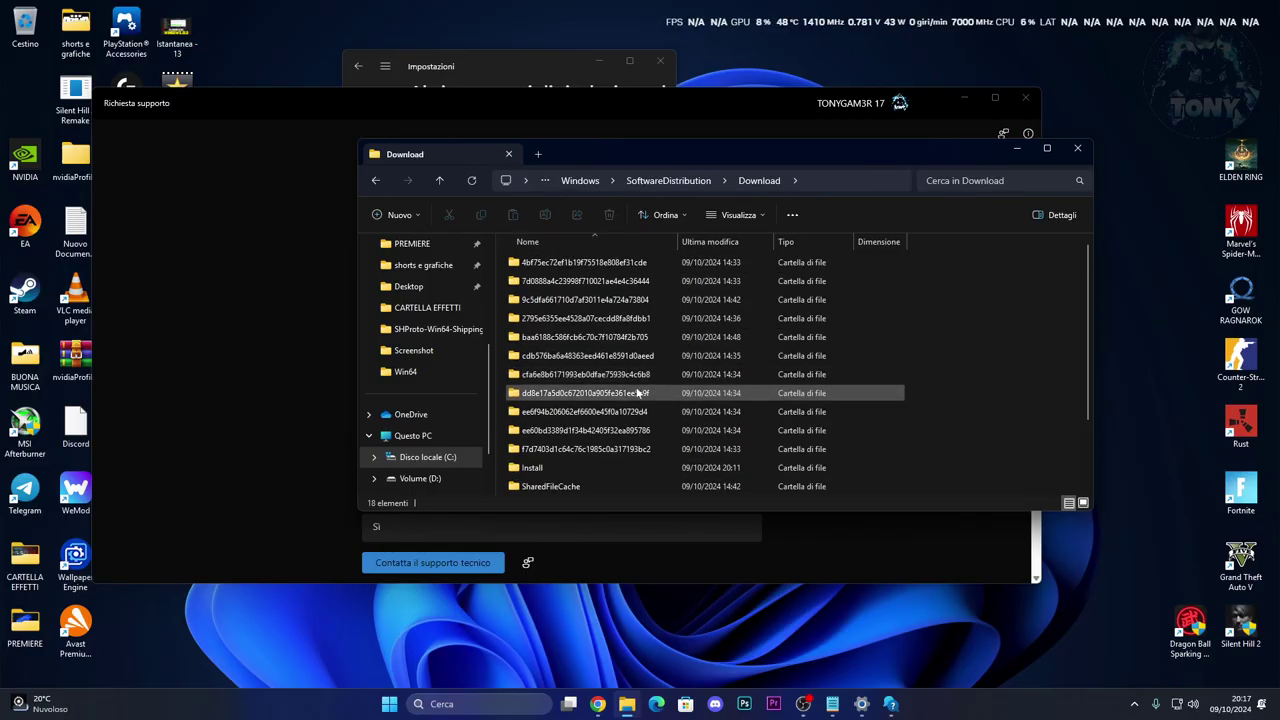
click(1076, 149)
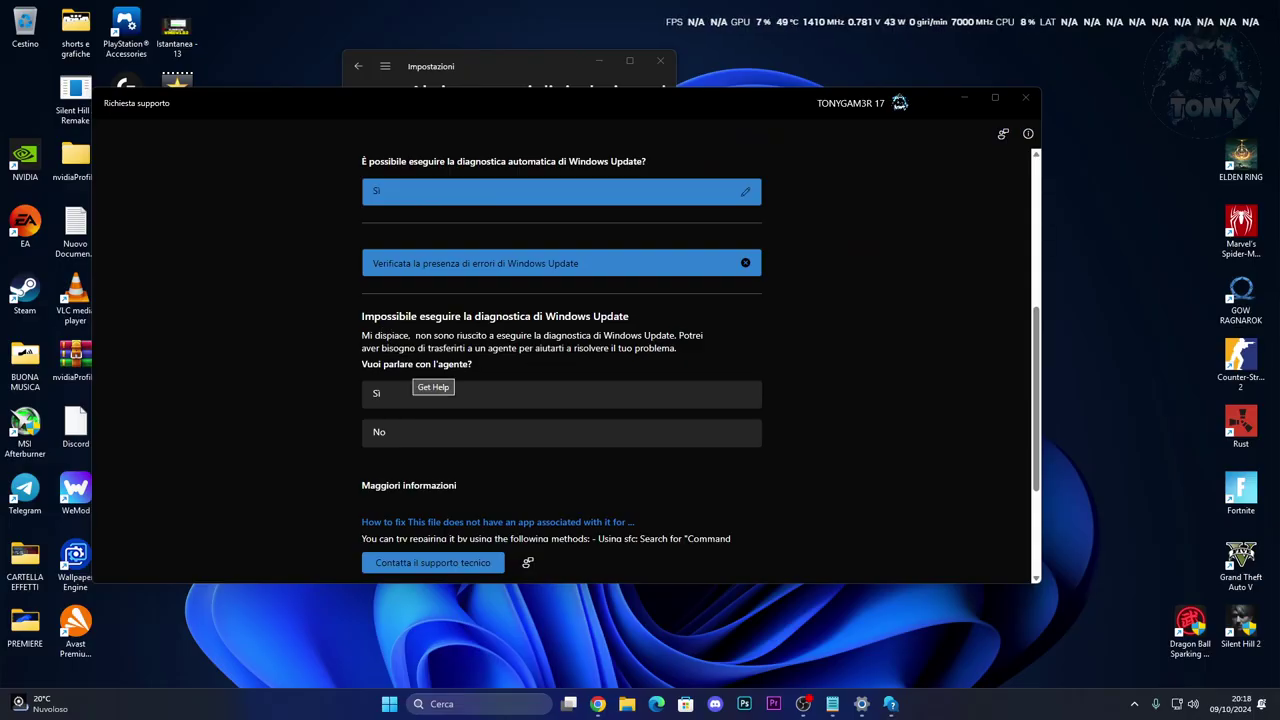
Decline to talk to a support agent and close the Richiesta supporto and Impostazioni windows.
click(410, 433)
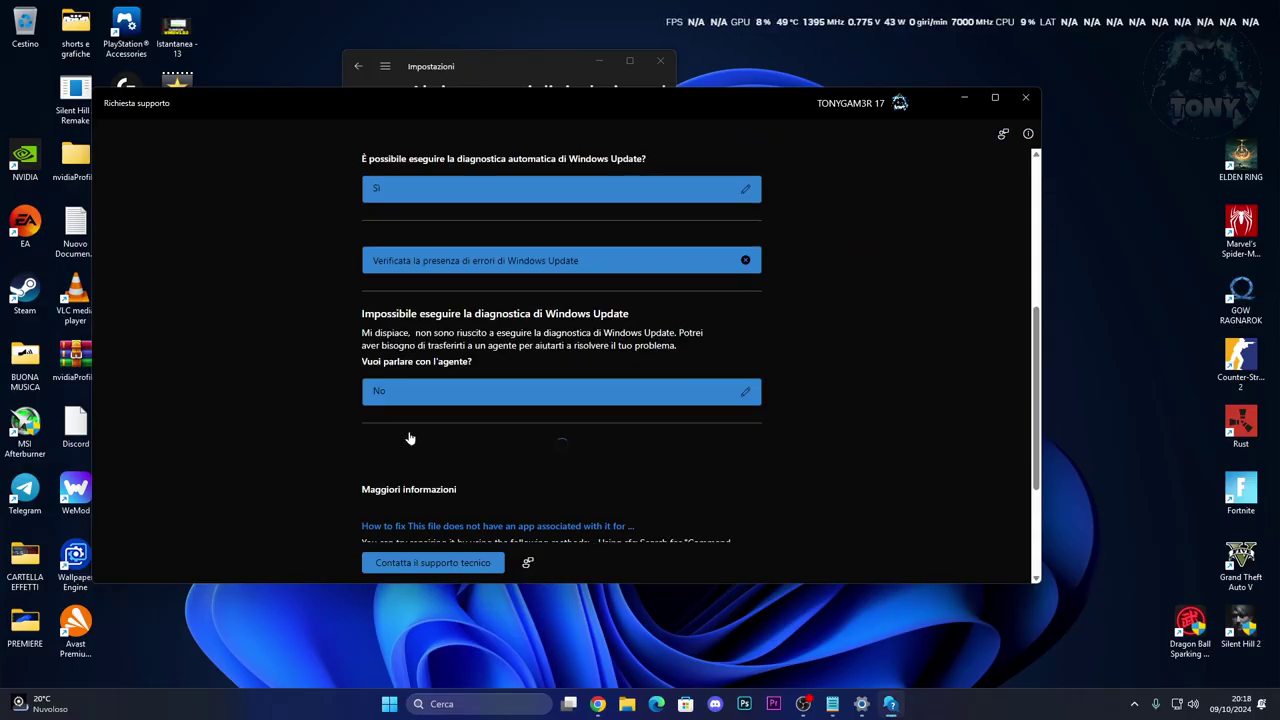
click(1035, 103)
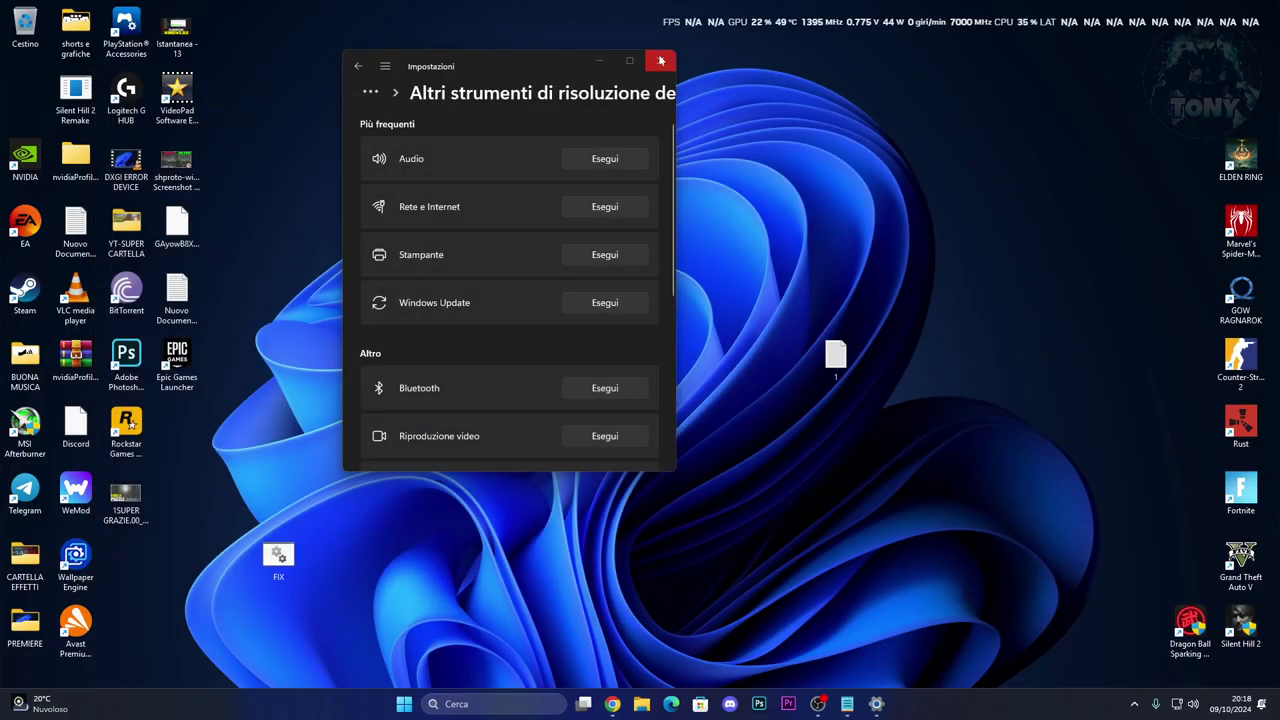
click(660, 61)
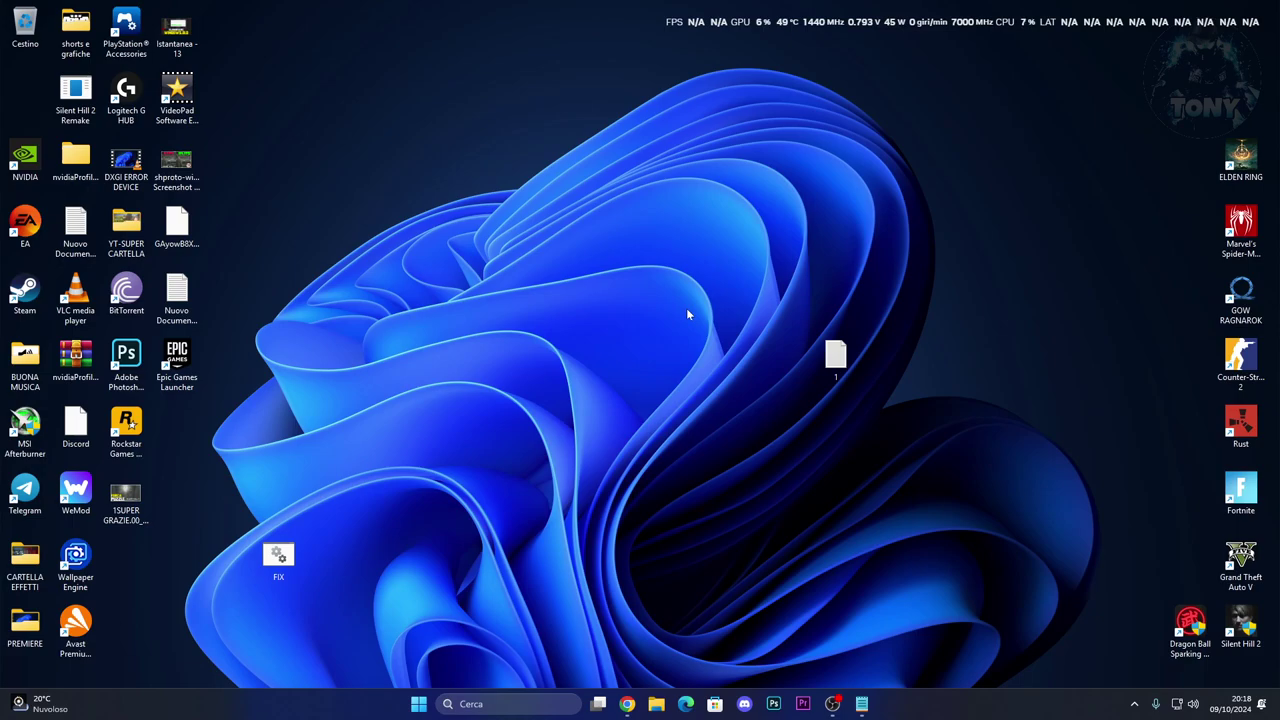
Switch to Chrome and view the Microsoft Update Catalog download links for the x64 Windows 11 24H2 update KB5044284.
click(625, 705)
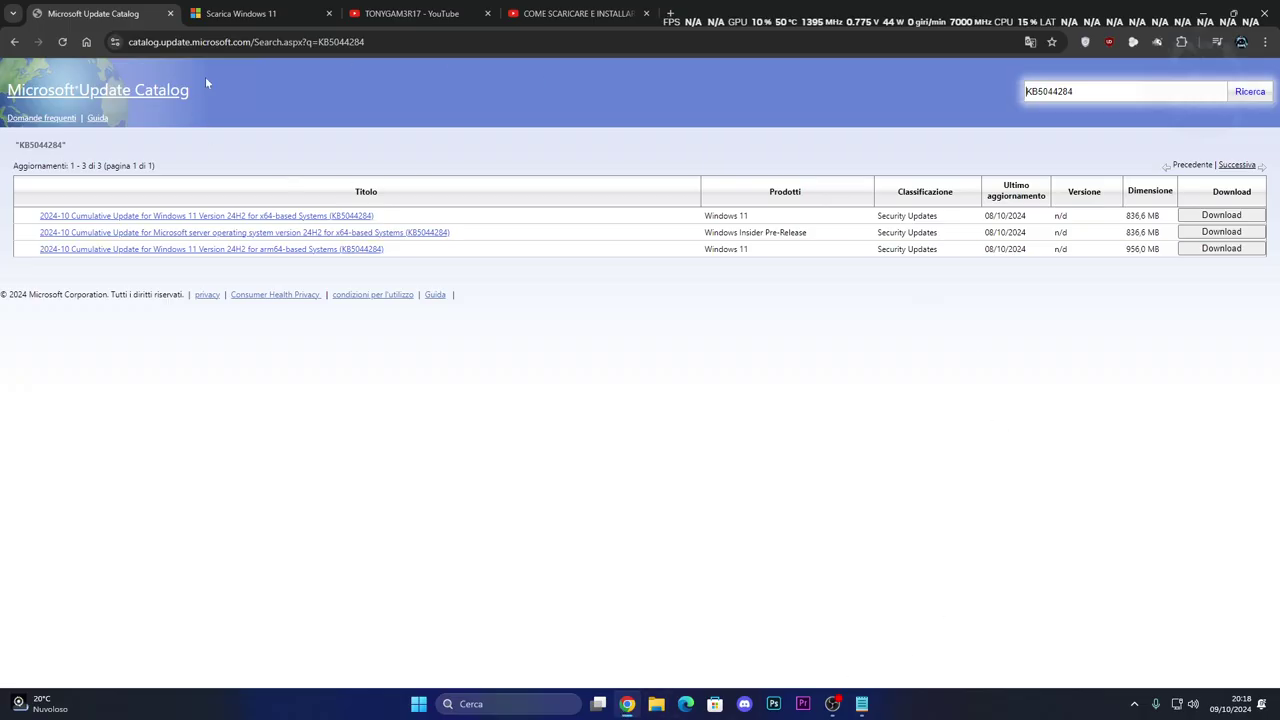
double_click(1088, 89)
click(1088, 89)
double_click(1088, 89)
click(1088, 89)
double_click(1088, 89)
click(1088, 89)
click(1221, 215)
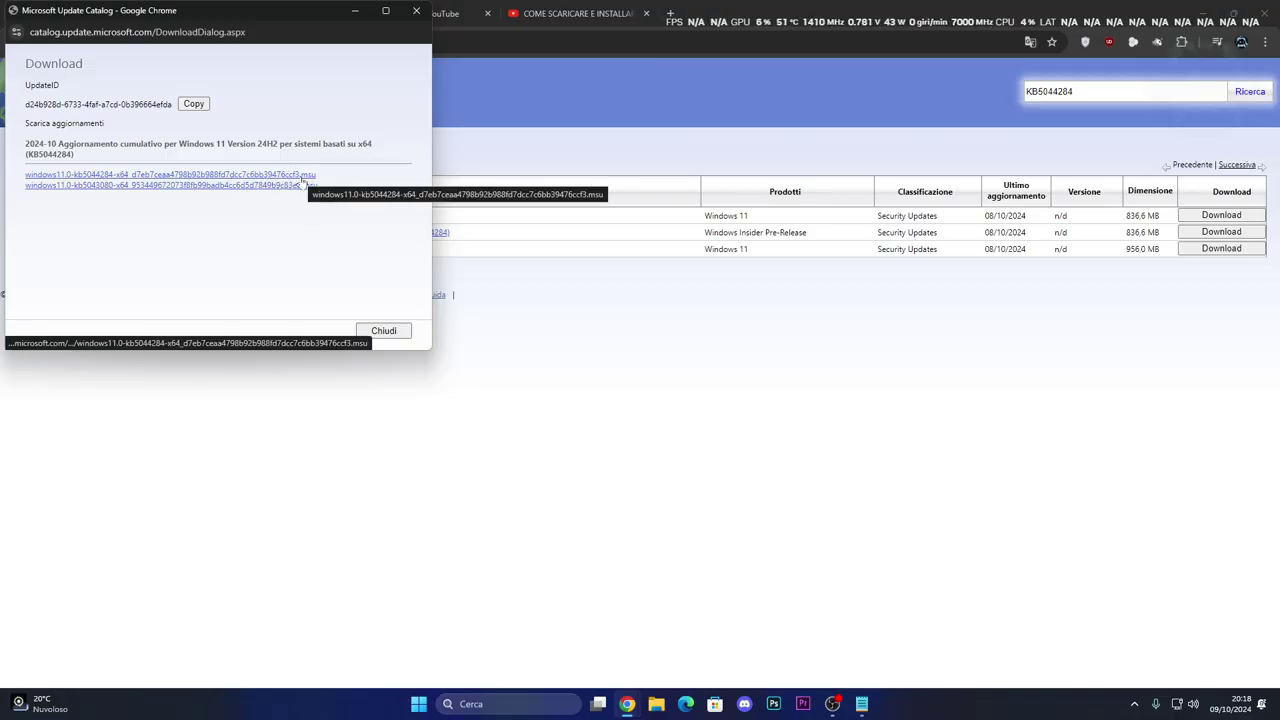
click(415, 11)
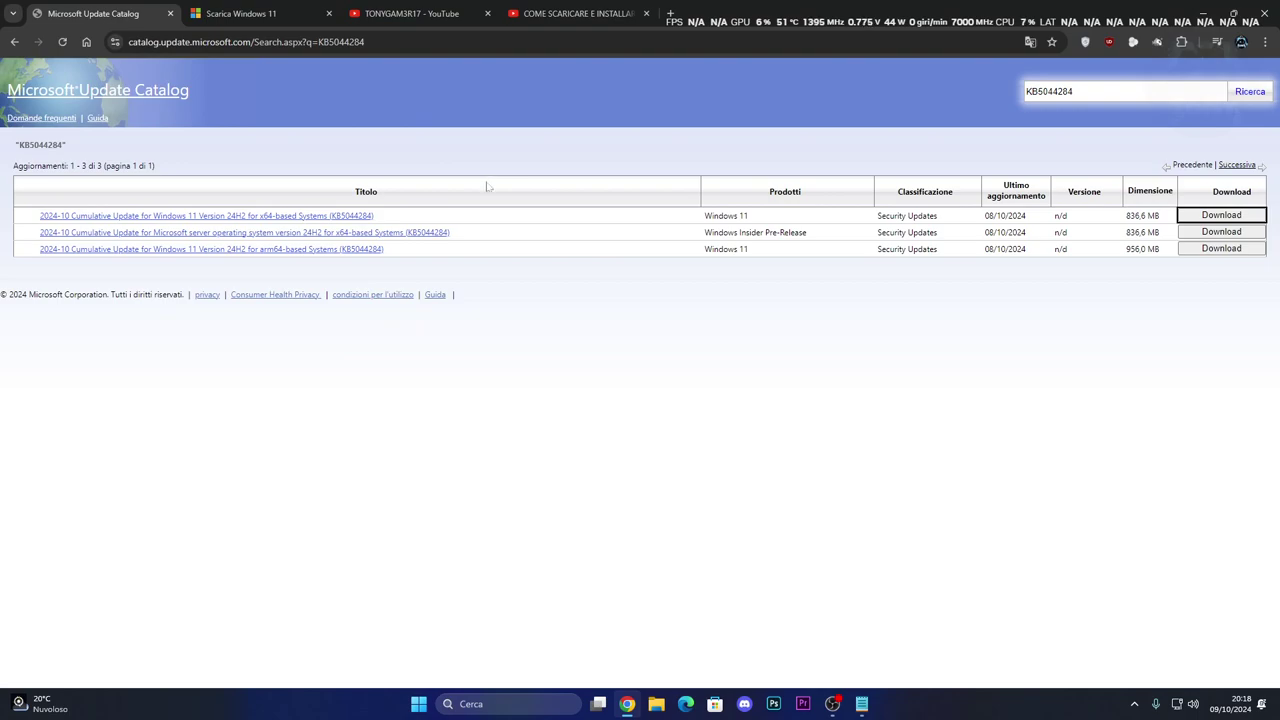
Review the installation options on the Scarica Windows 11 page and skip the YouTube 24H2 installation tutorial to 3:55.
click(293, 12)
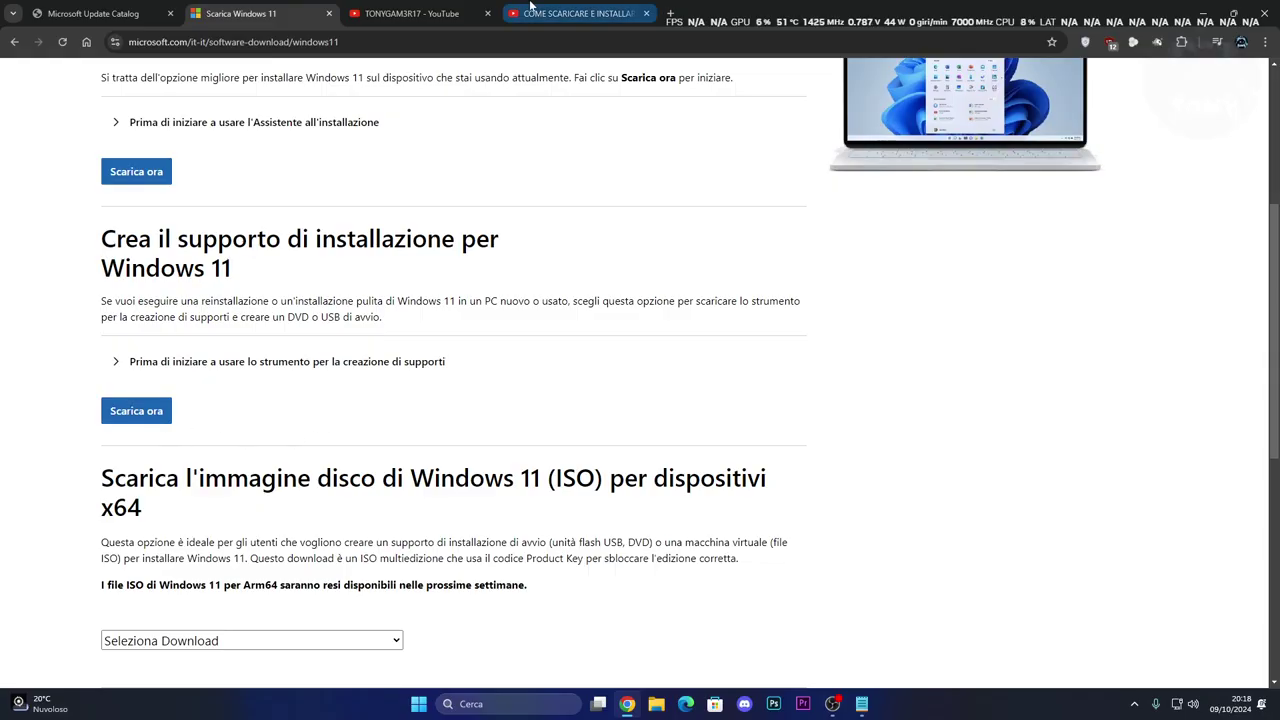
click(575, 13)
drag(436, 514, 817, 510)
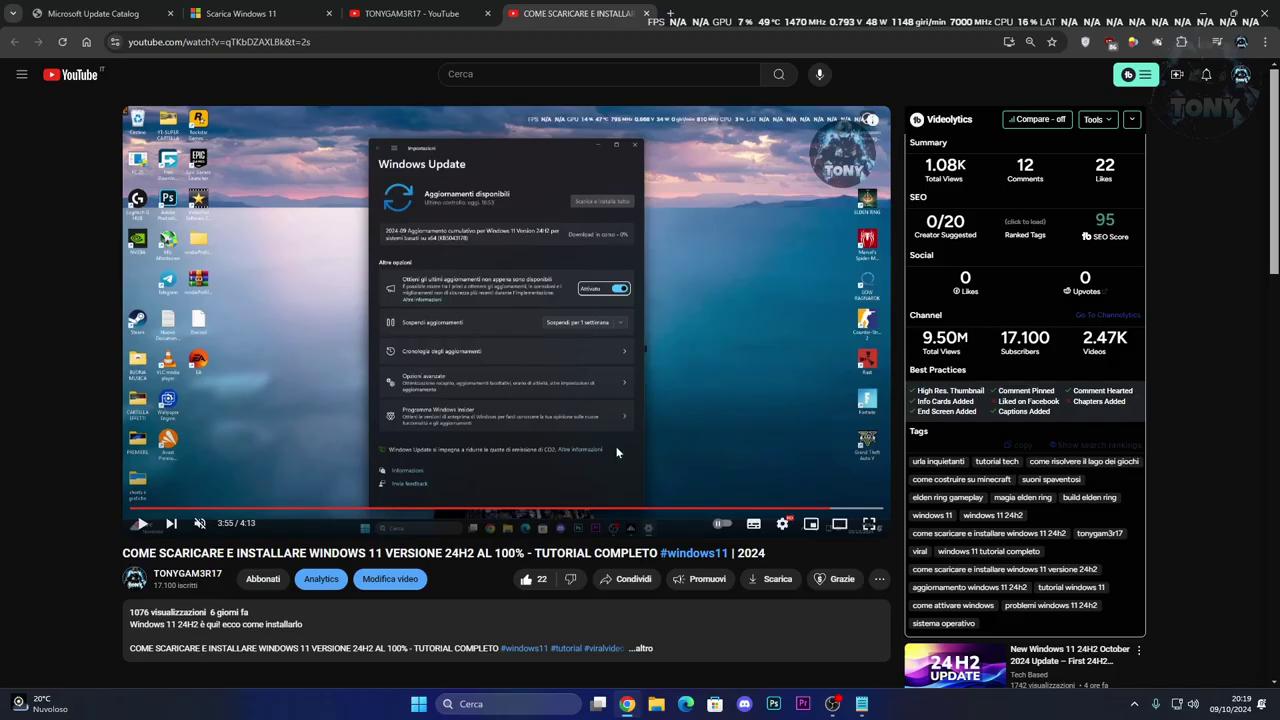
click(250, 13)
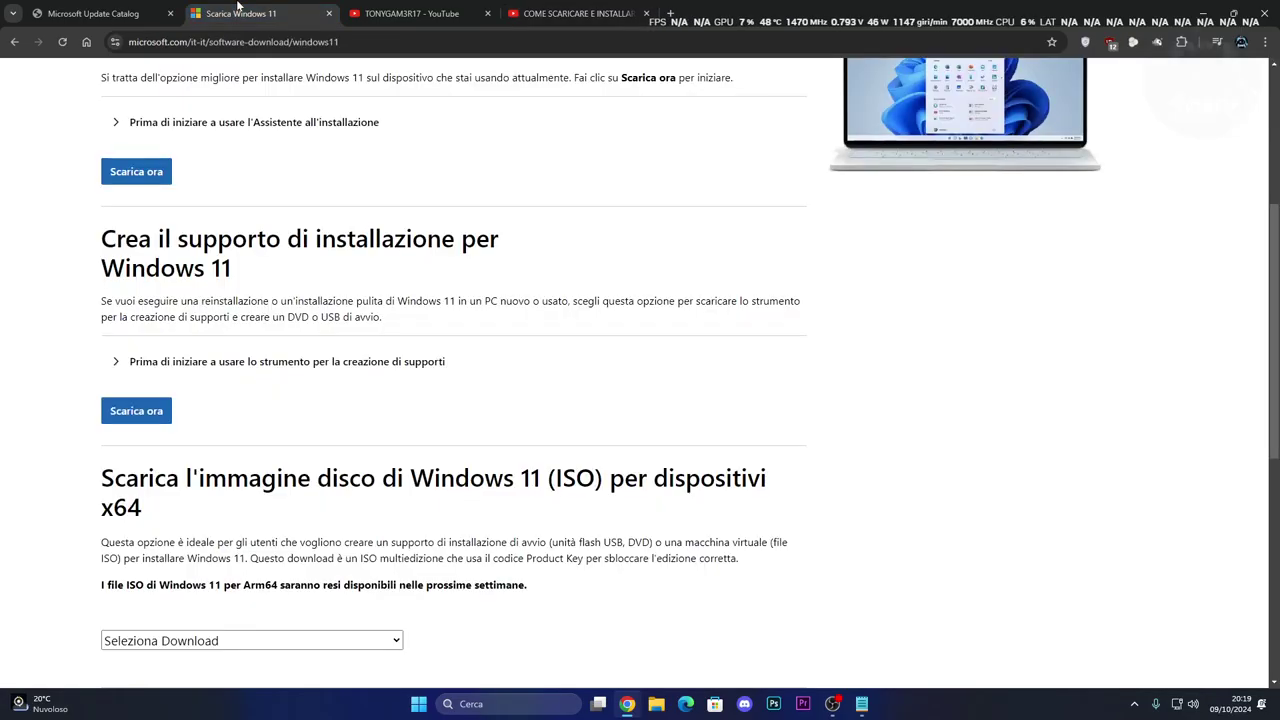
scroll(320, 421, up, 1)
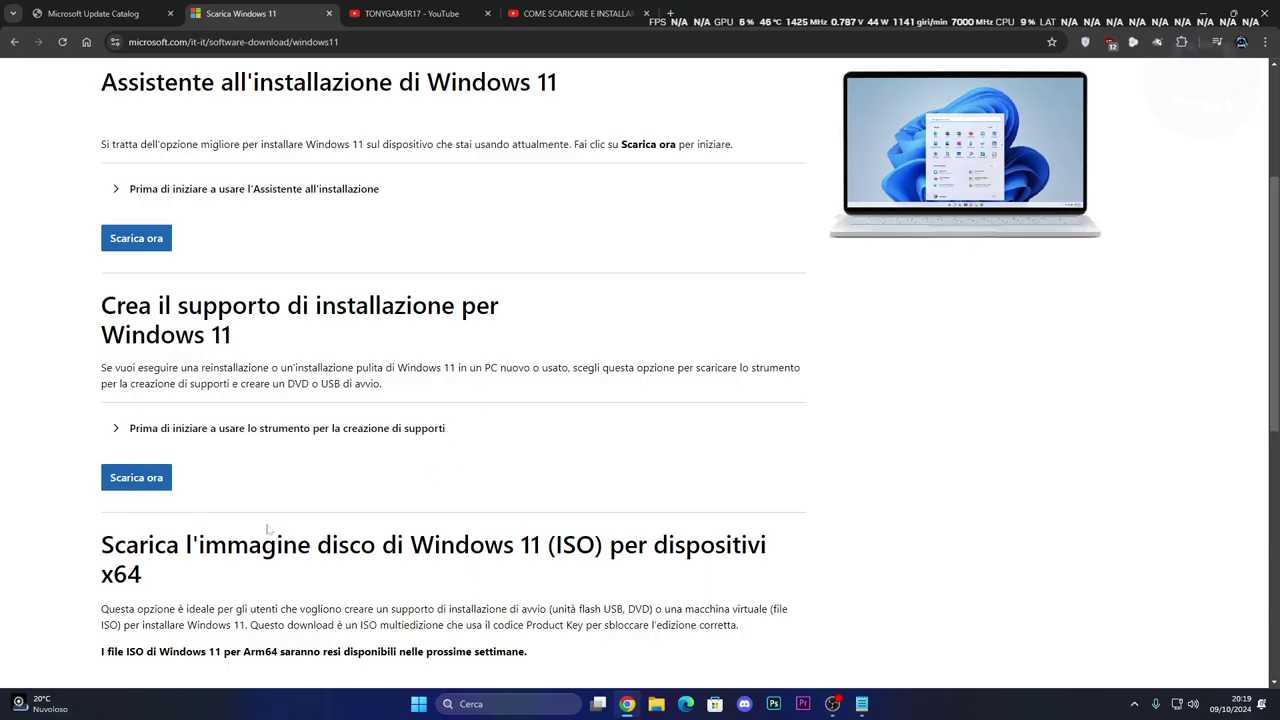
Close the YouTube tab with the 24H2 installation tutorial and show the desktop.
click(433, 10)
click(590, 13)
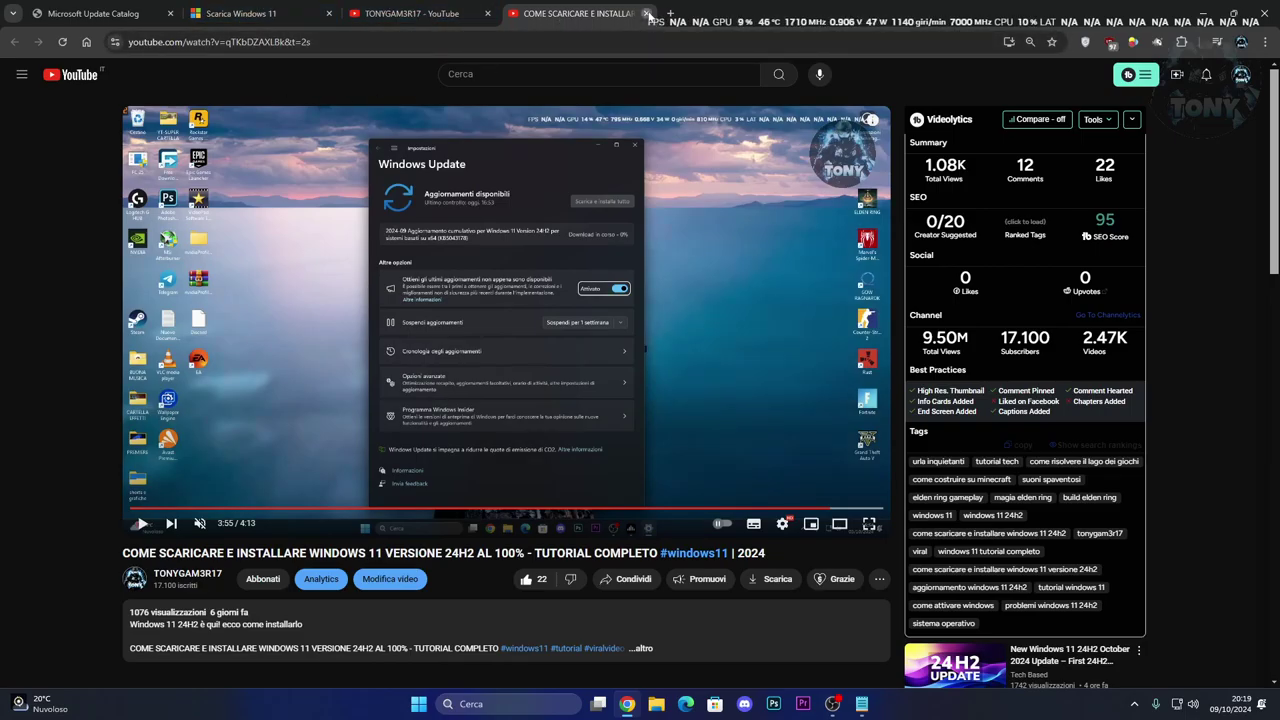
click(646, 13)
key(super+d)
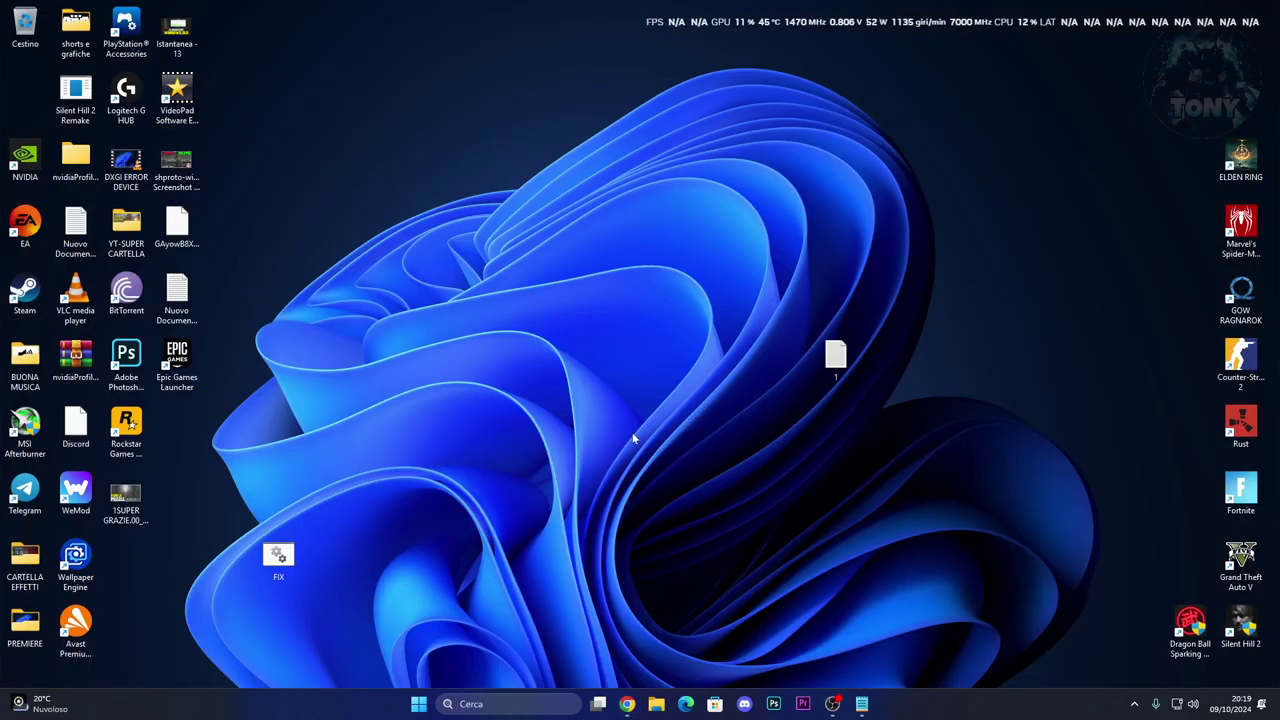